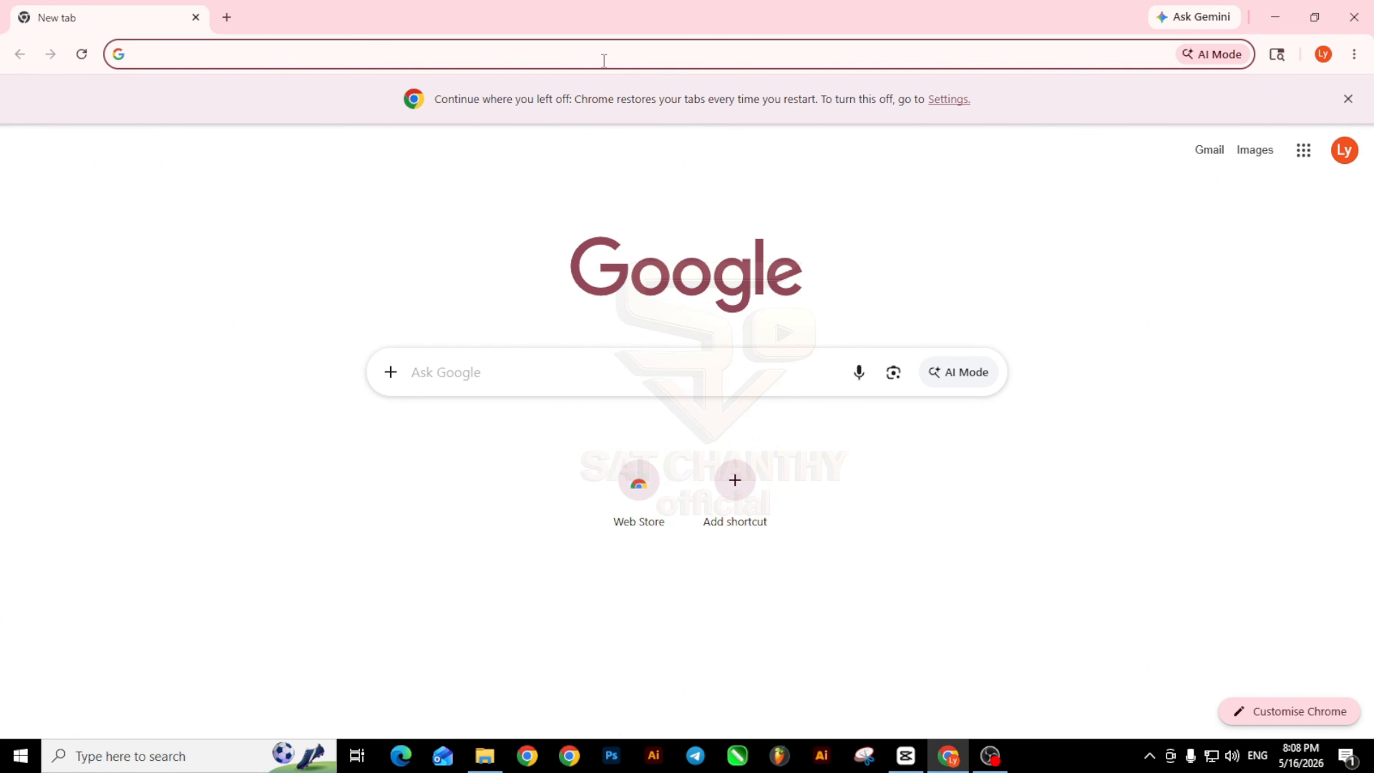
Step: Search Google for "flowmusic" and open the Google Flow Music website
click(225, 53)
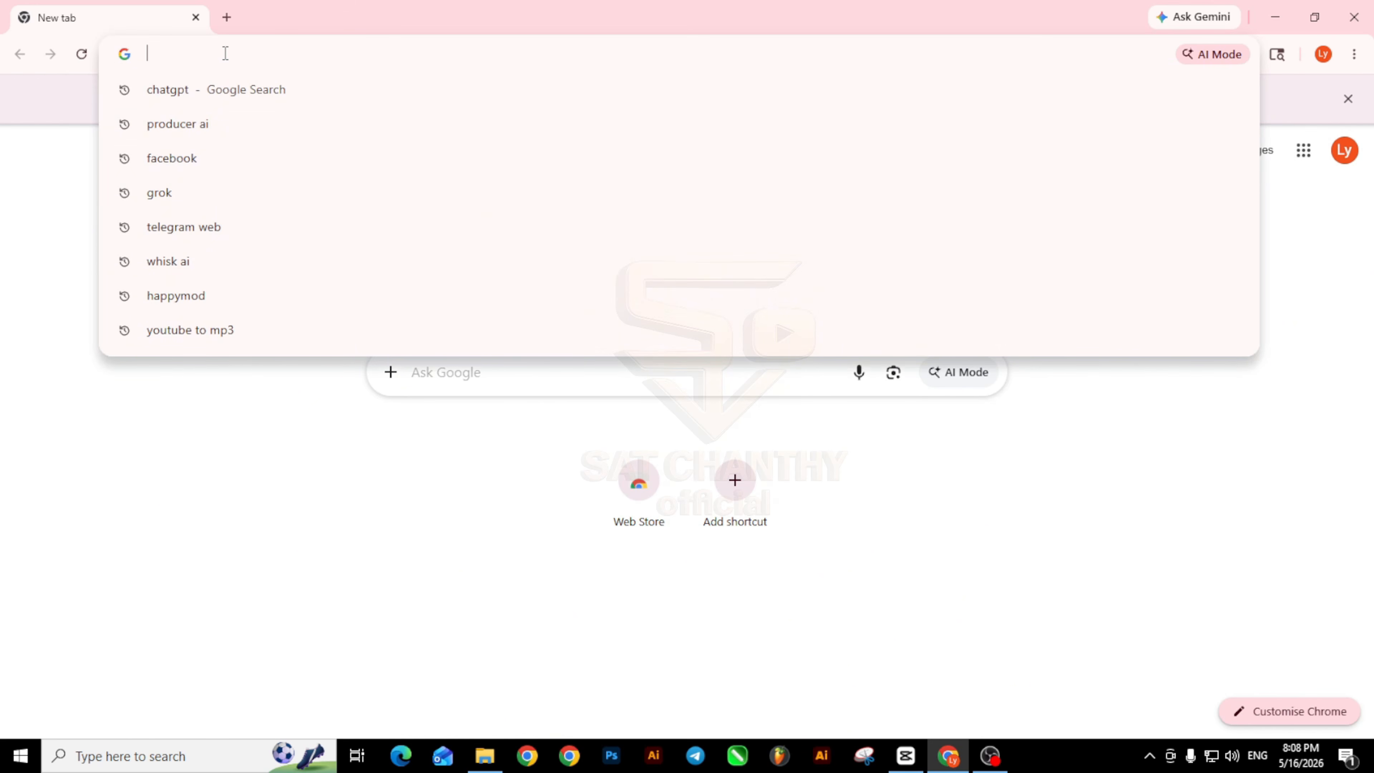
text(flo)
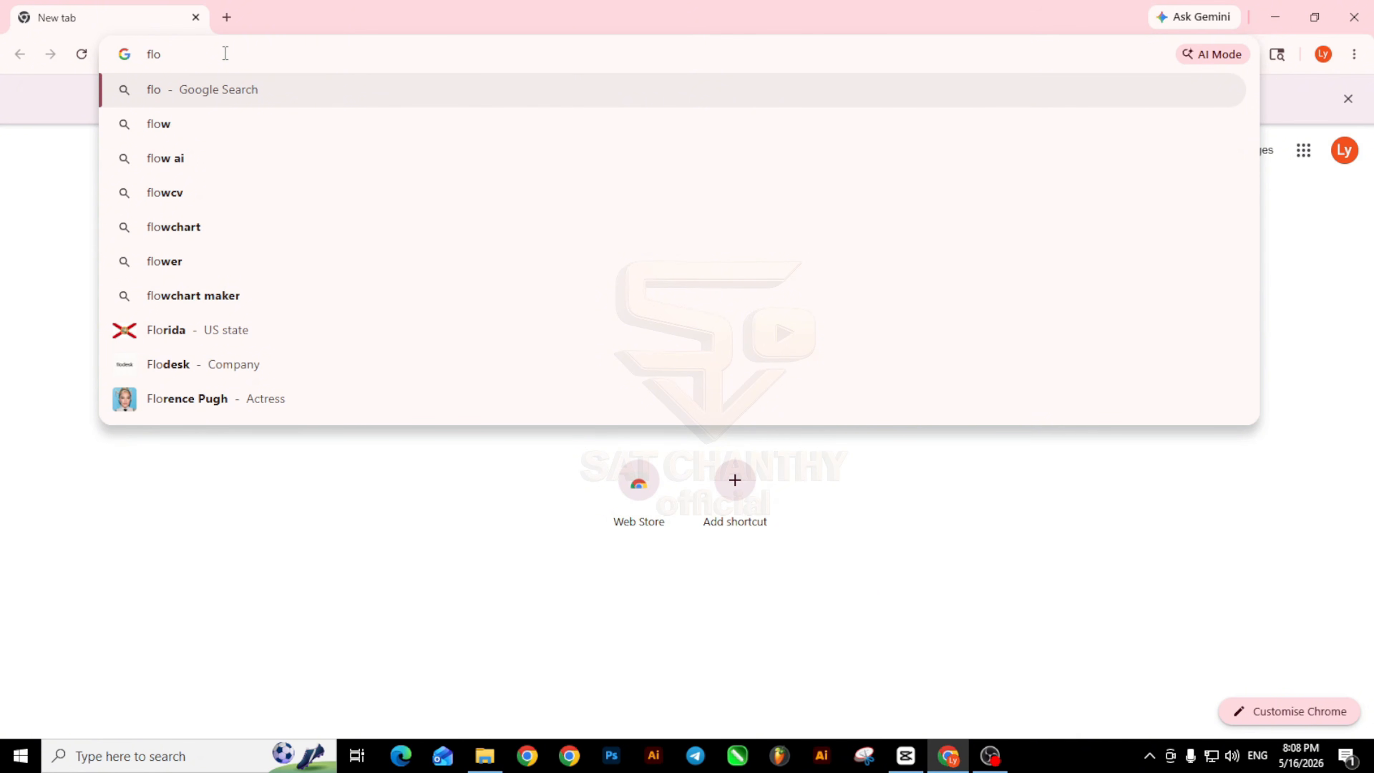
text(wmusic)
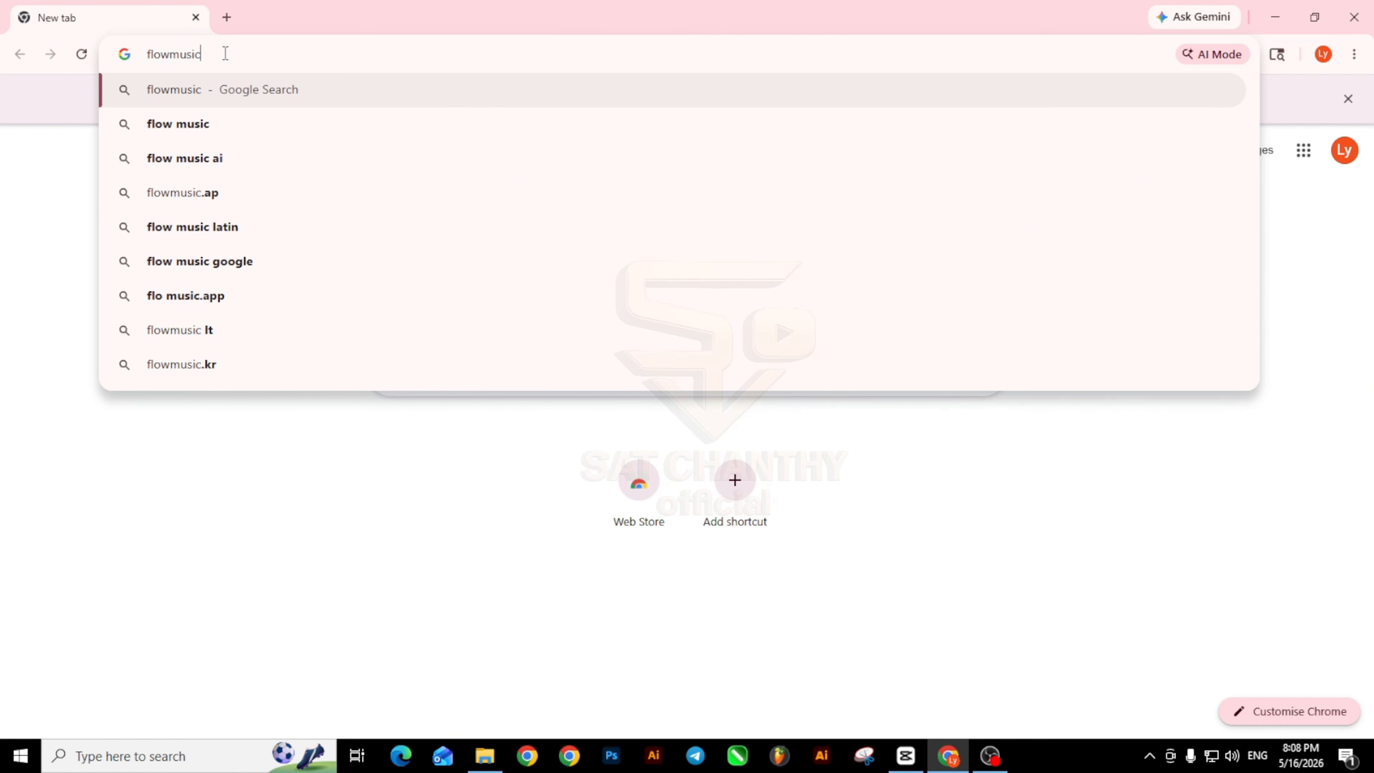
key(Return)
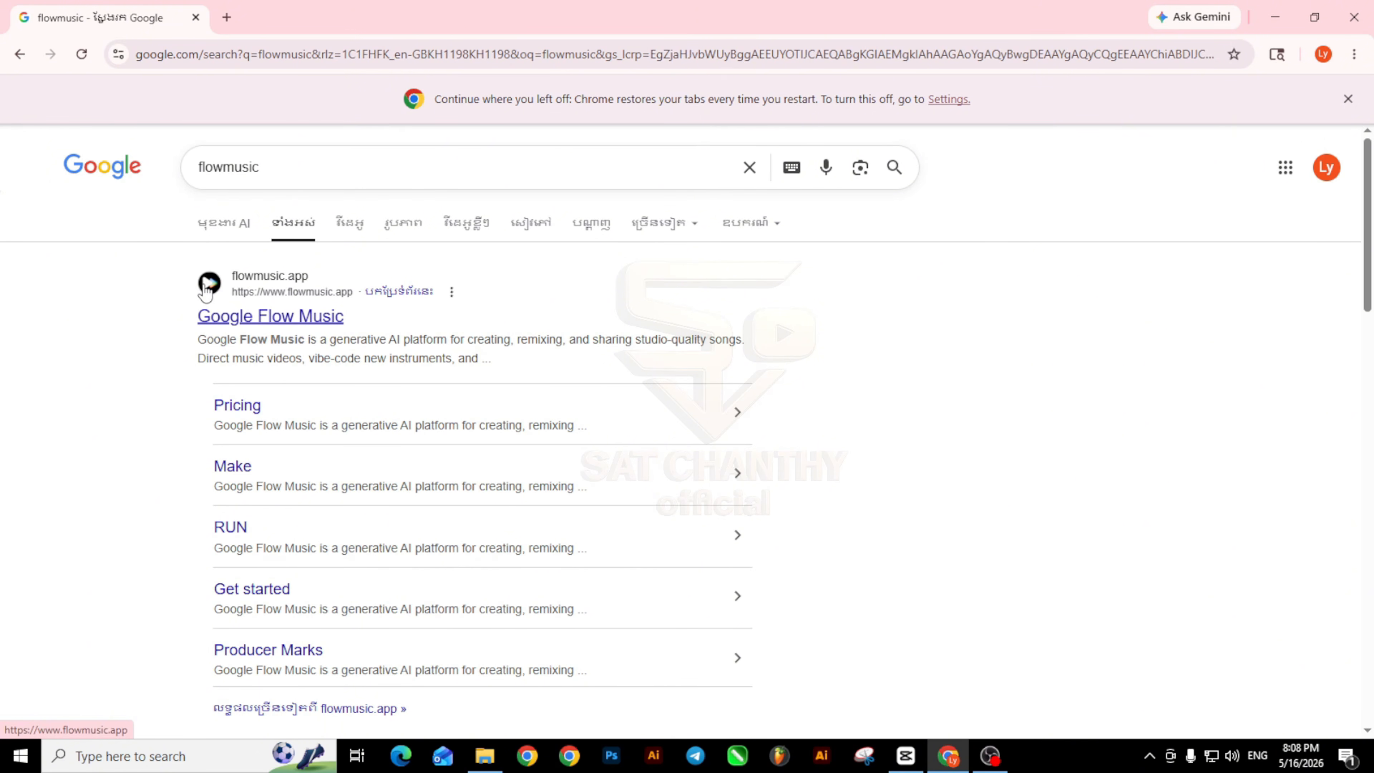
click(258, 324)
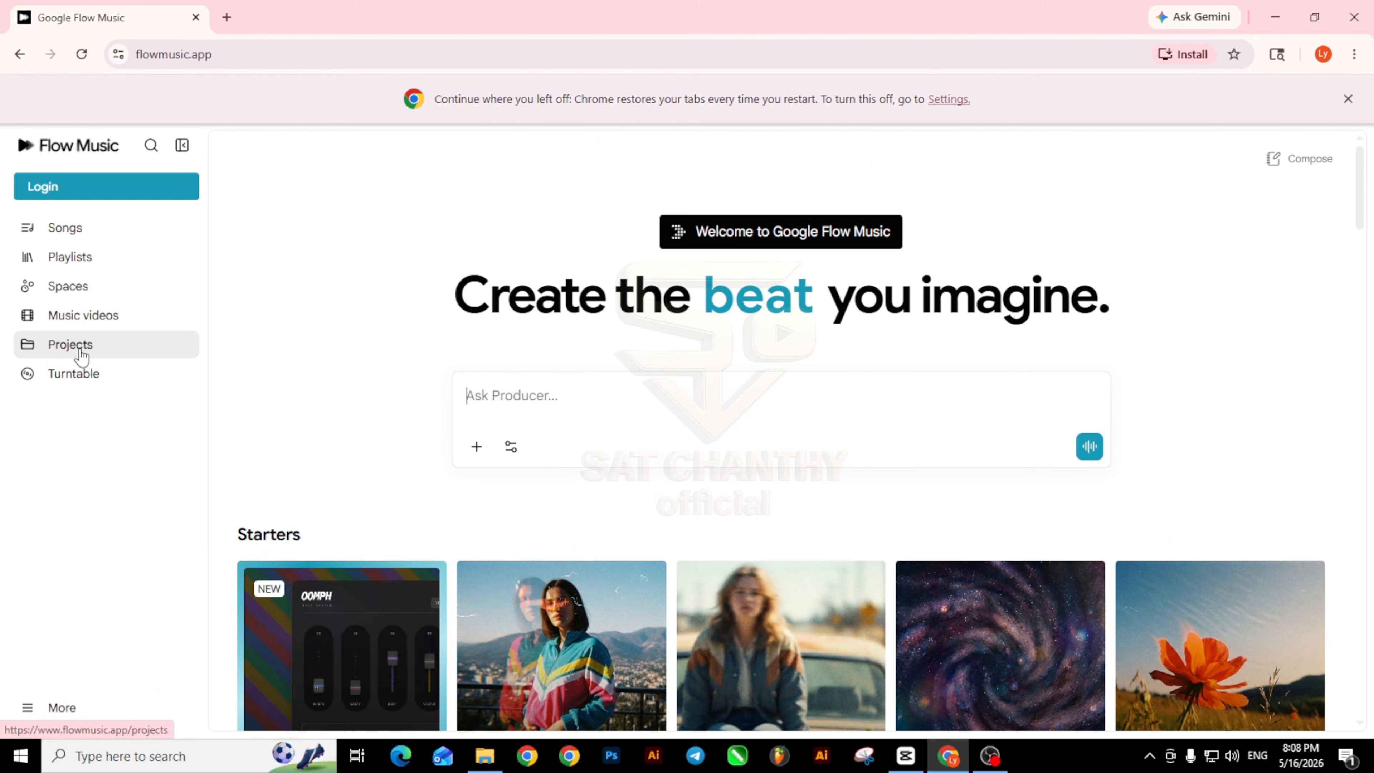
Step: Sign in to Flow Music with the listed Google account, grant the requested access, and accept the ProducerAI rebranding notice
click(71, 346)
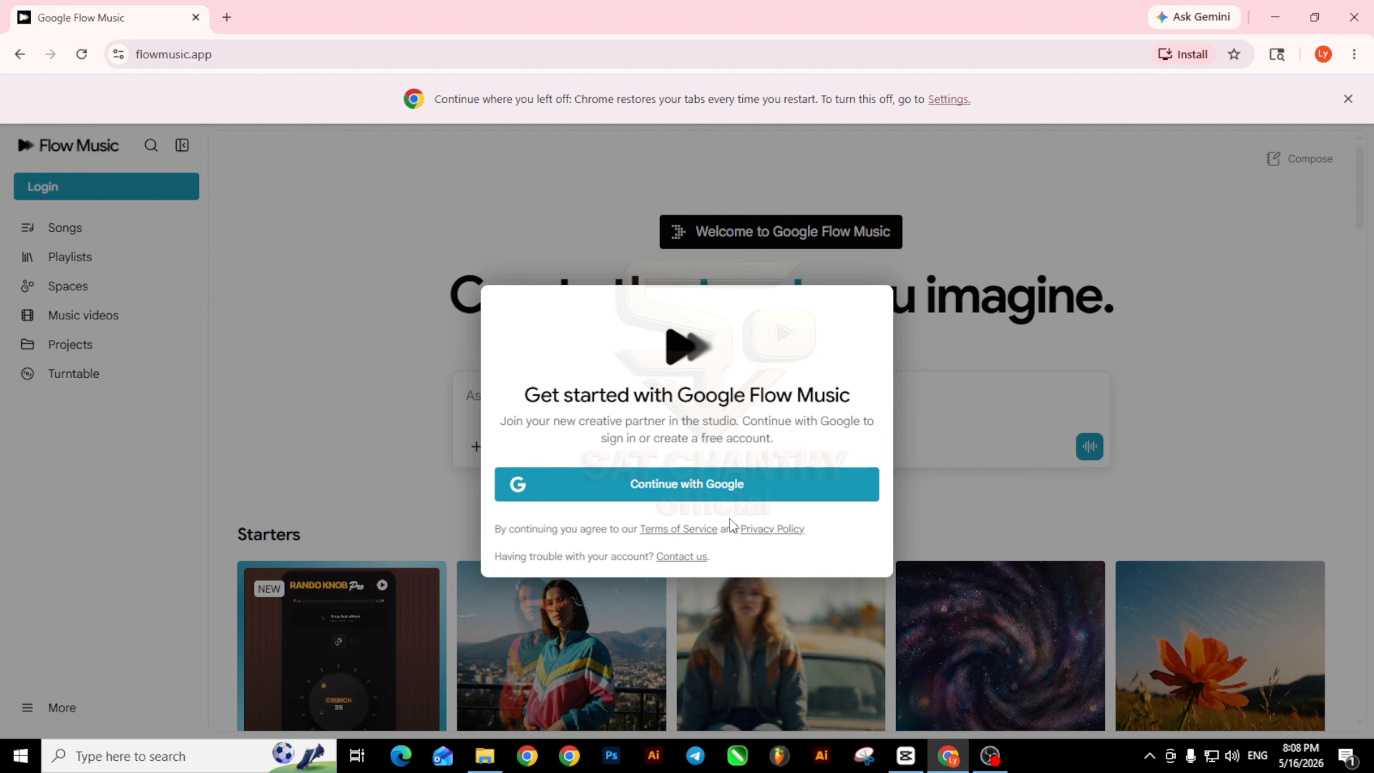
click(712, 488)
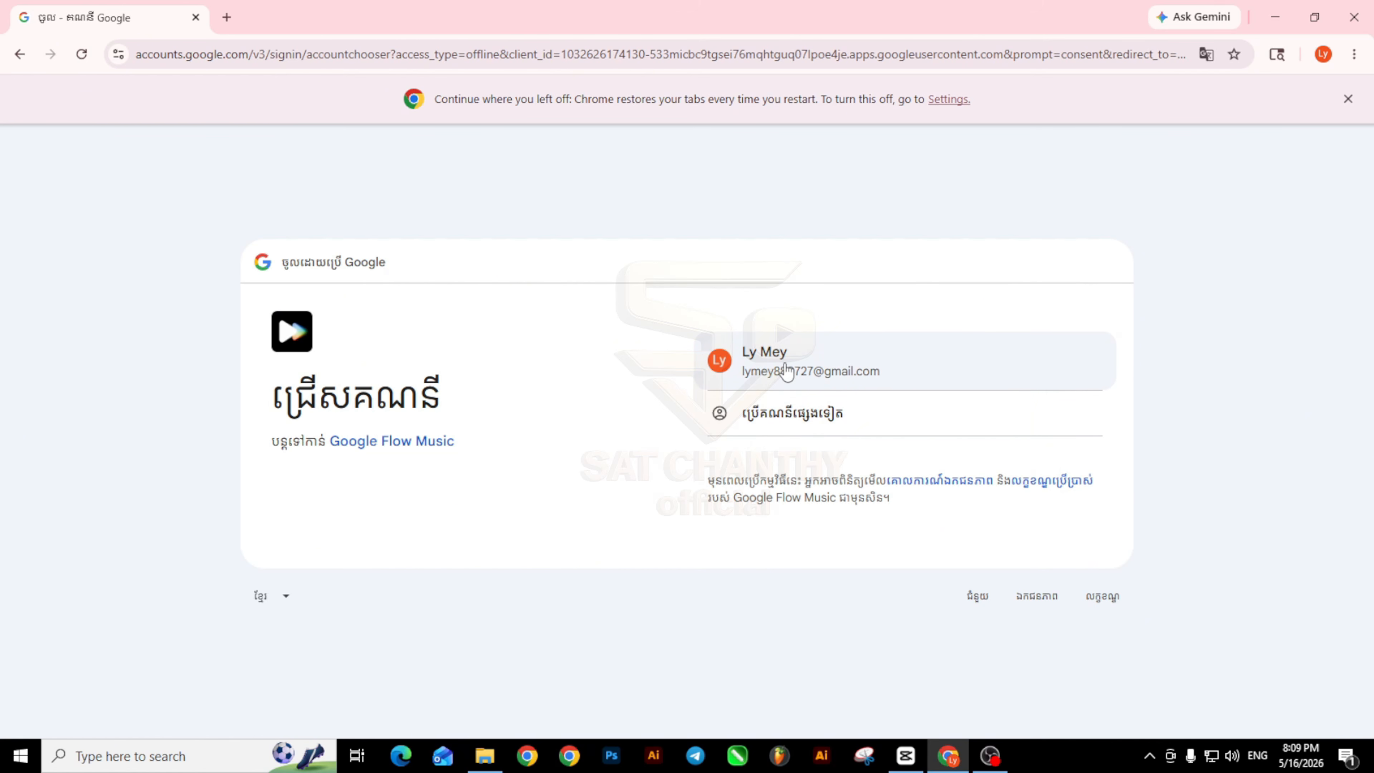
click(788, 372)
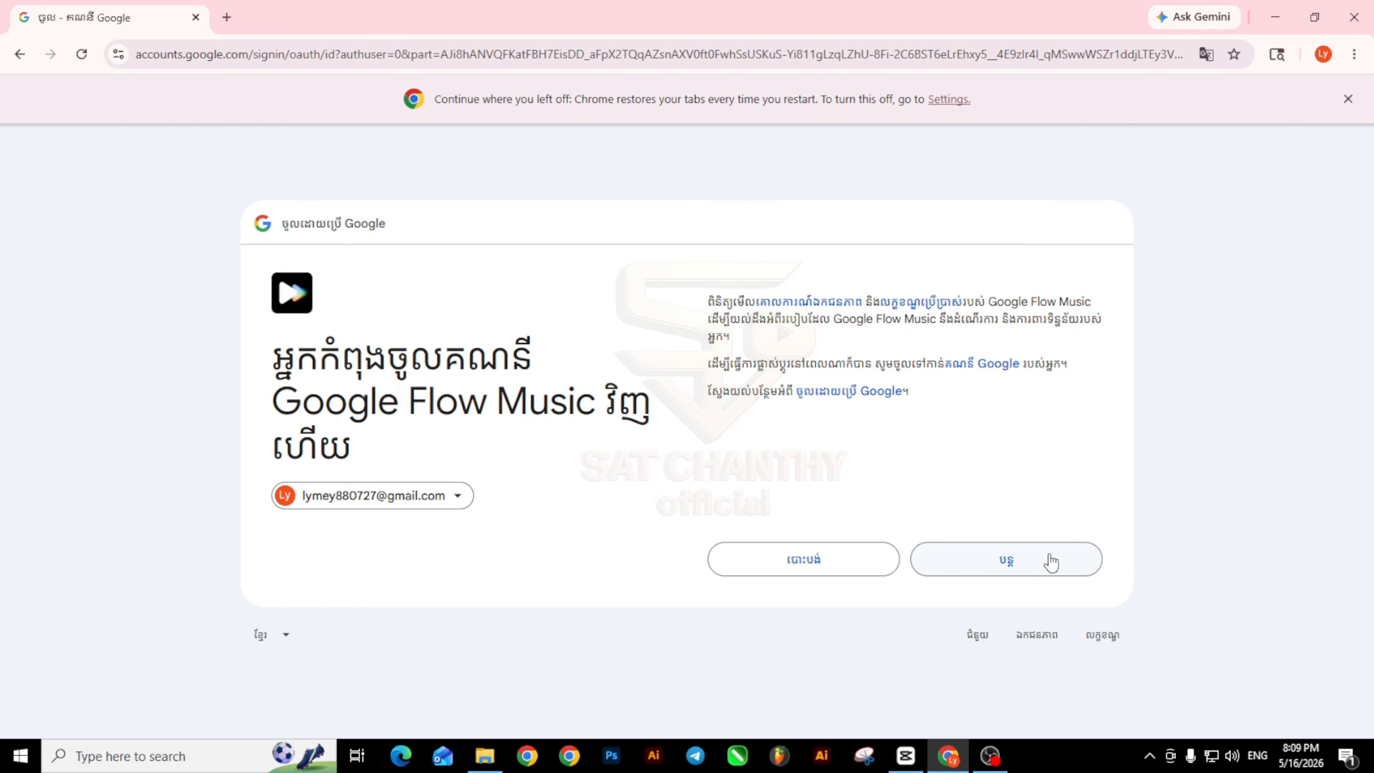
click(1006, 565)
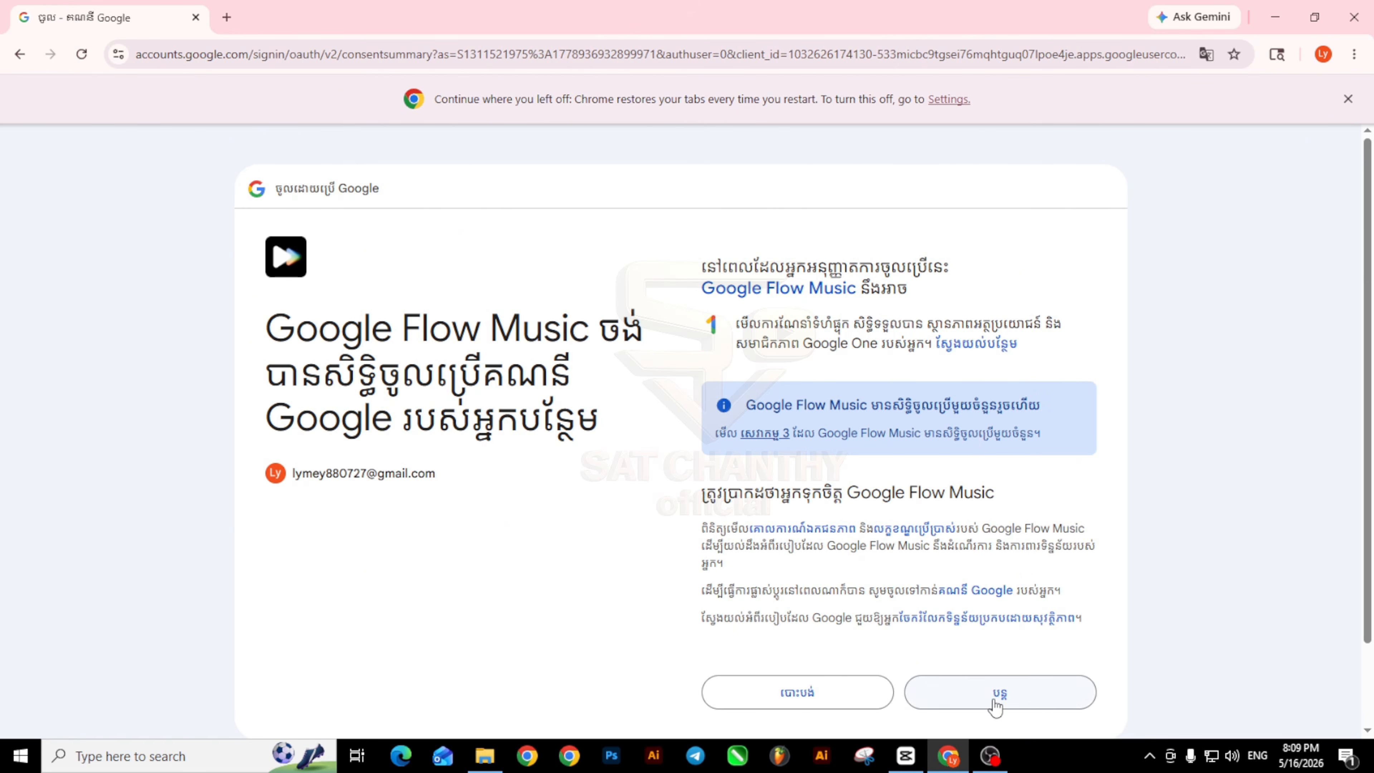
click(996, 704)
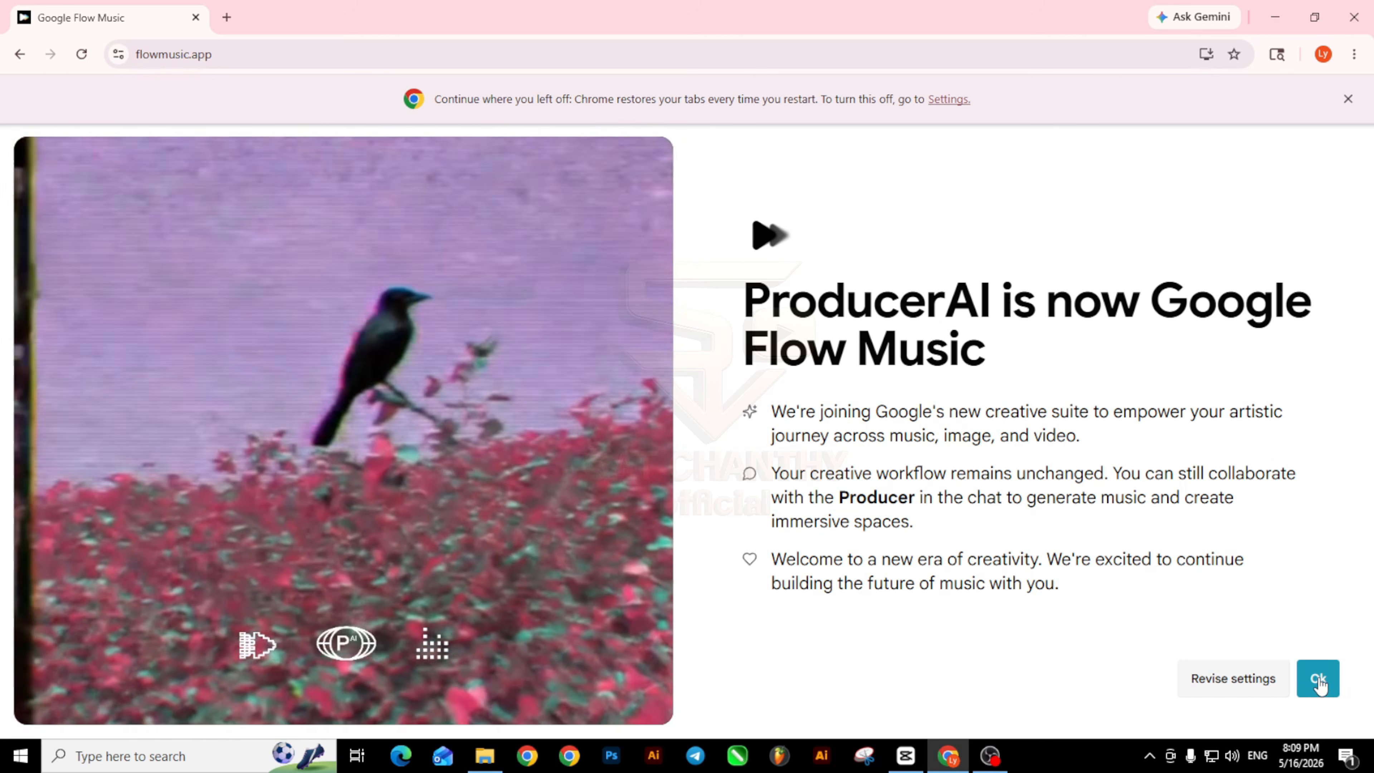
click(1318, 679)
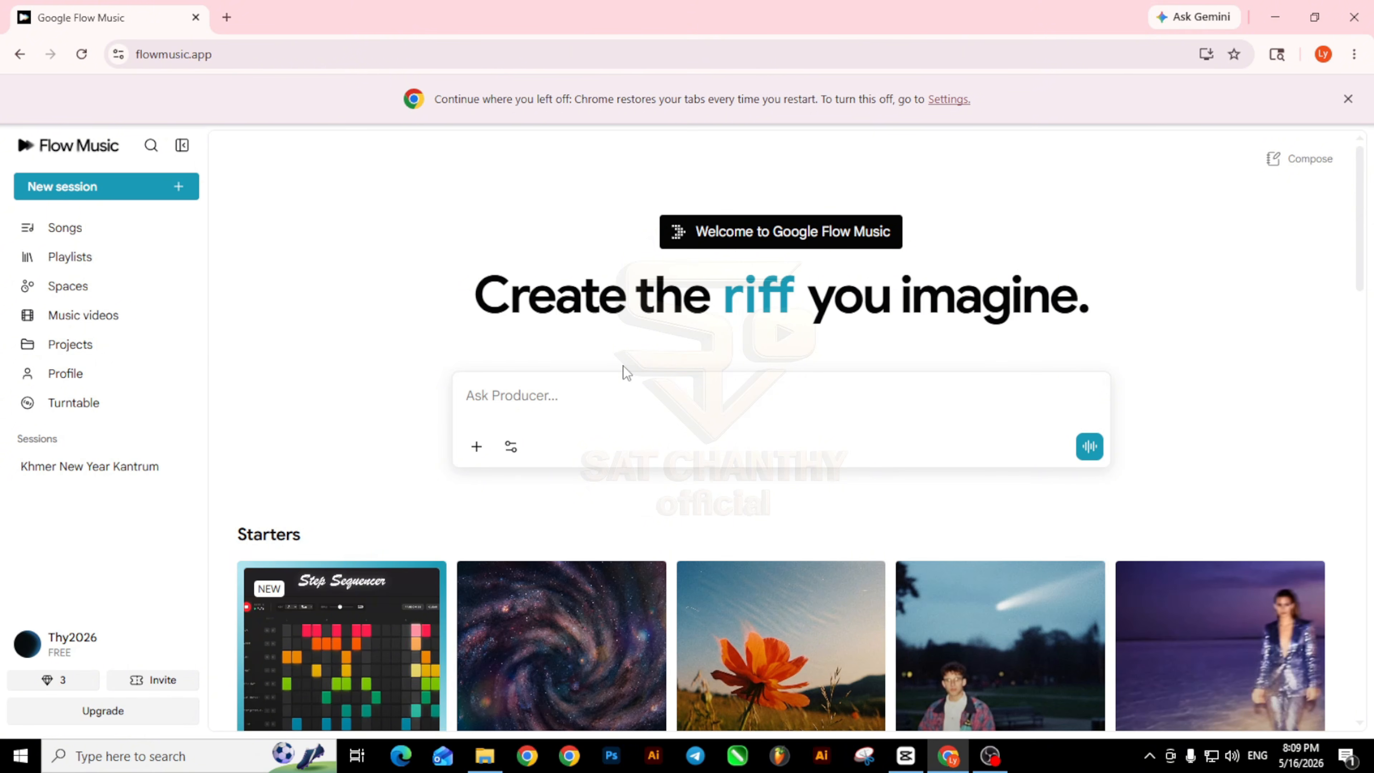
Step: Search Google for "chatgpt" in a new tab and open the ChatGPT website
mouse_move(873, 591)
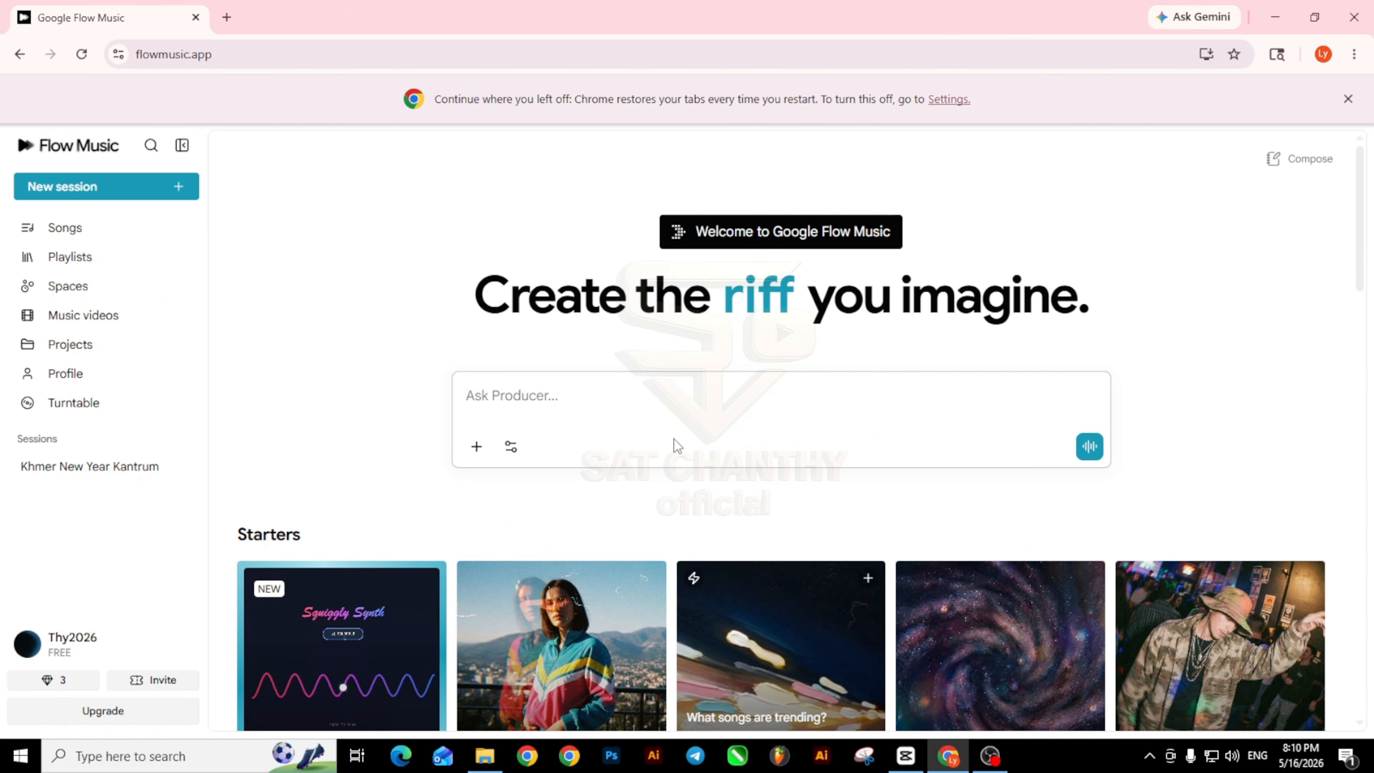
click(227, 17)
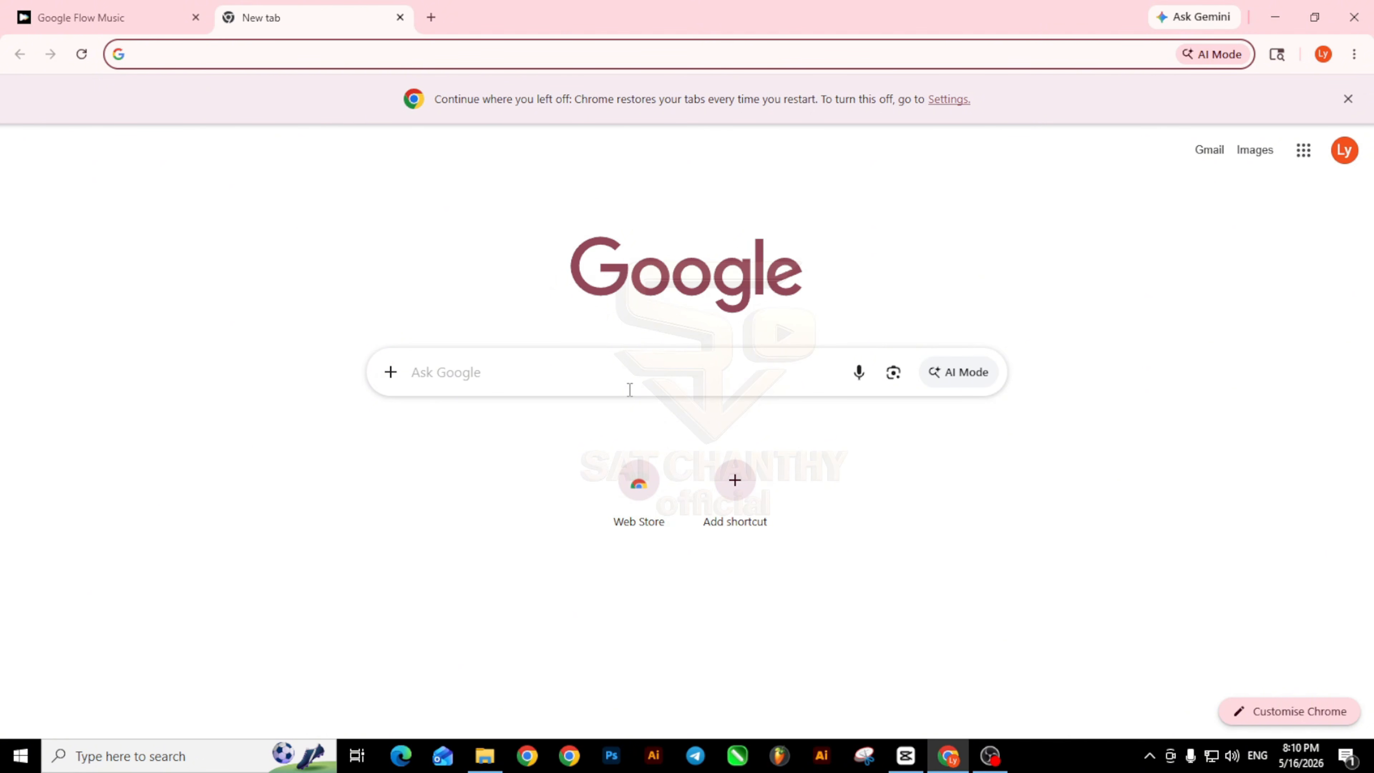
click(524, 372)
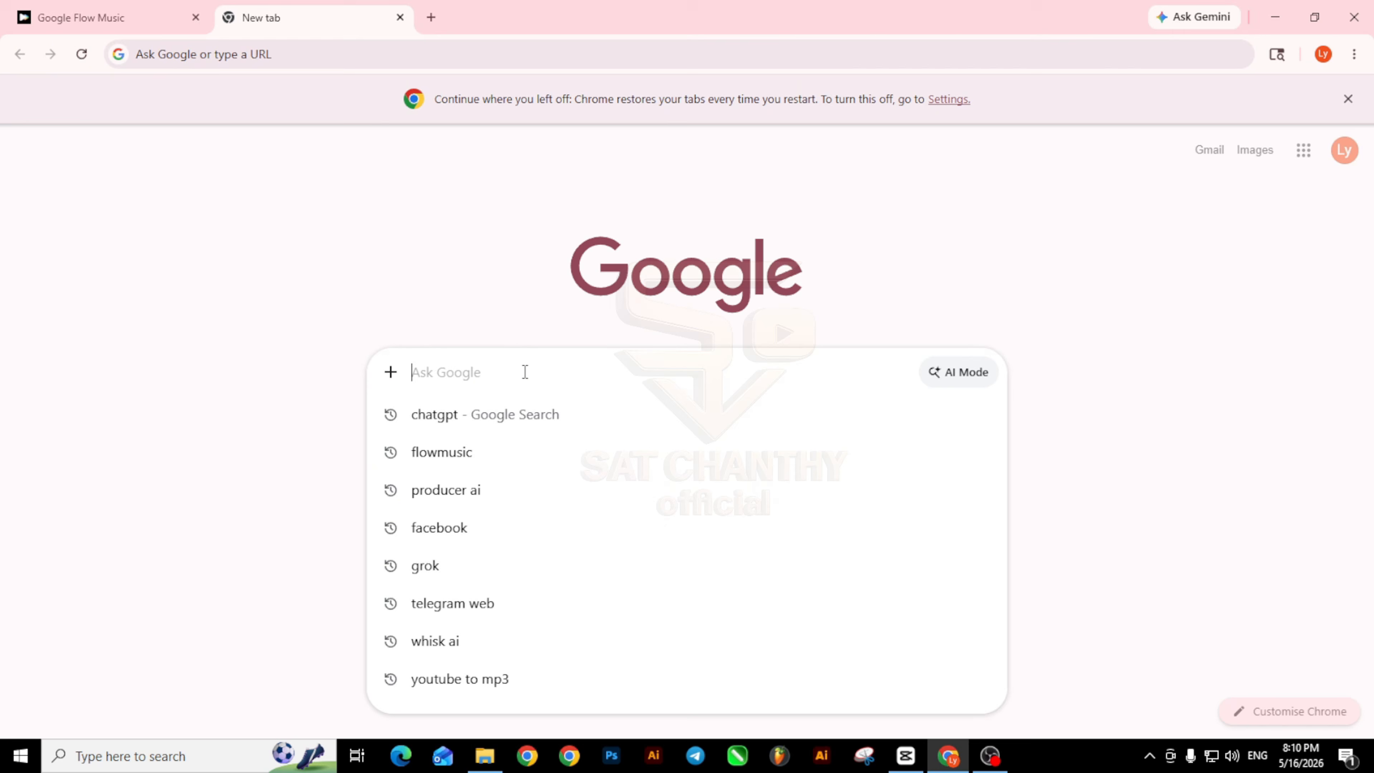
click(495, 414)
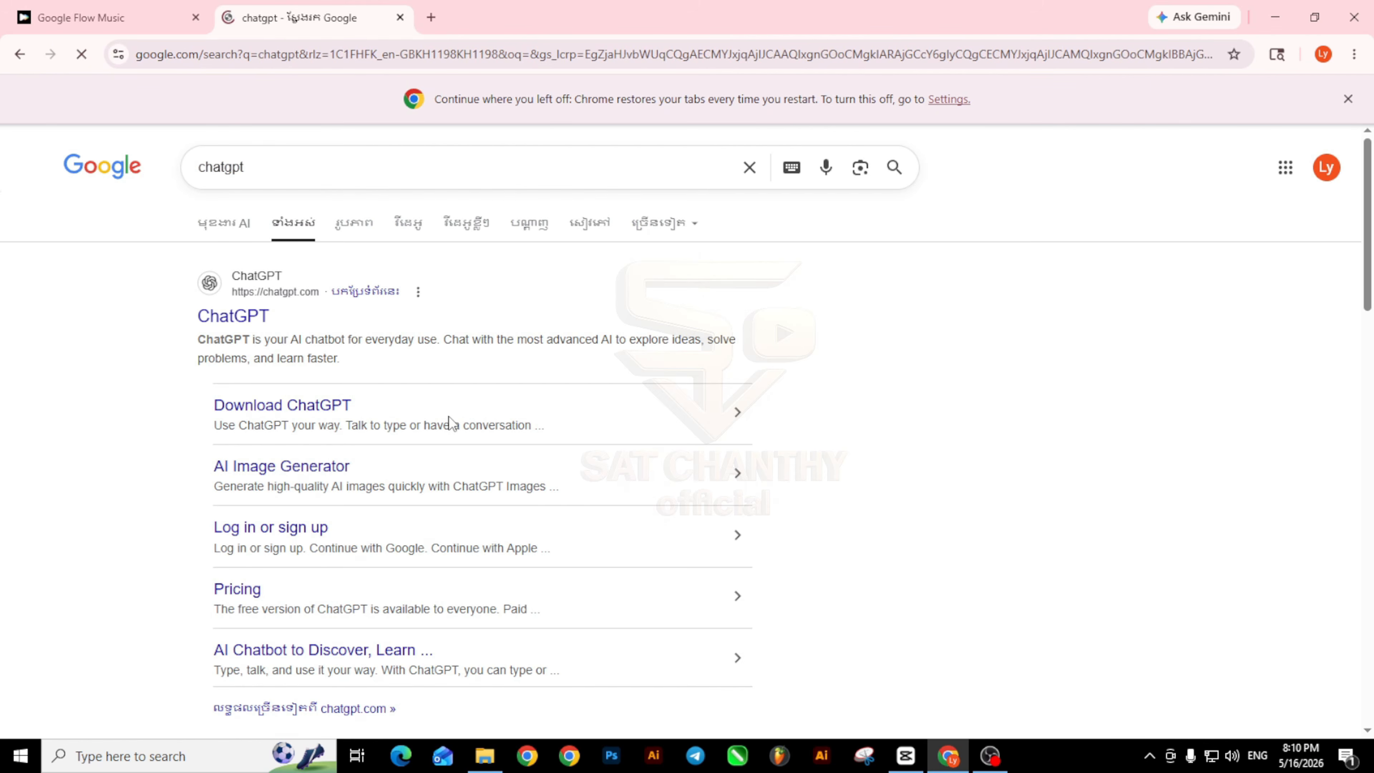
click(245, 317)
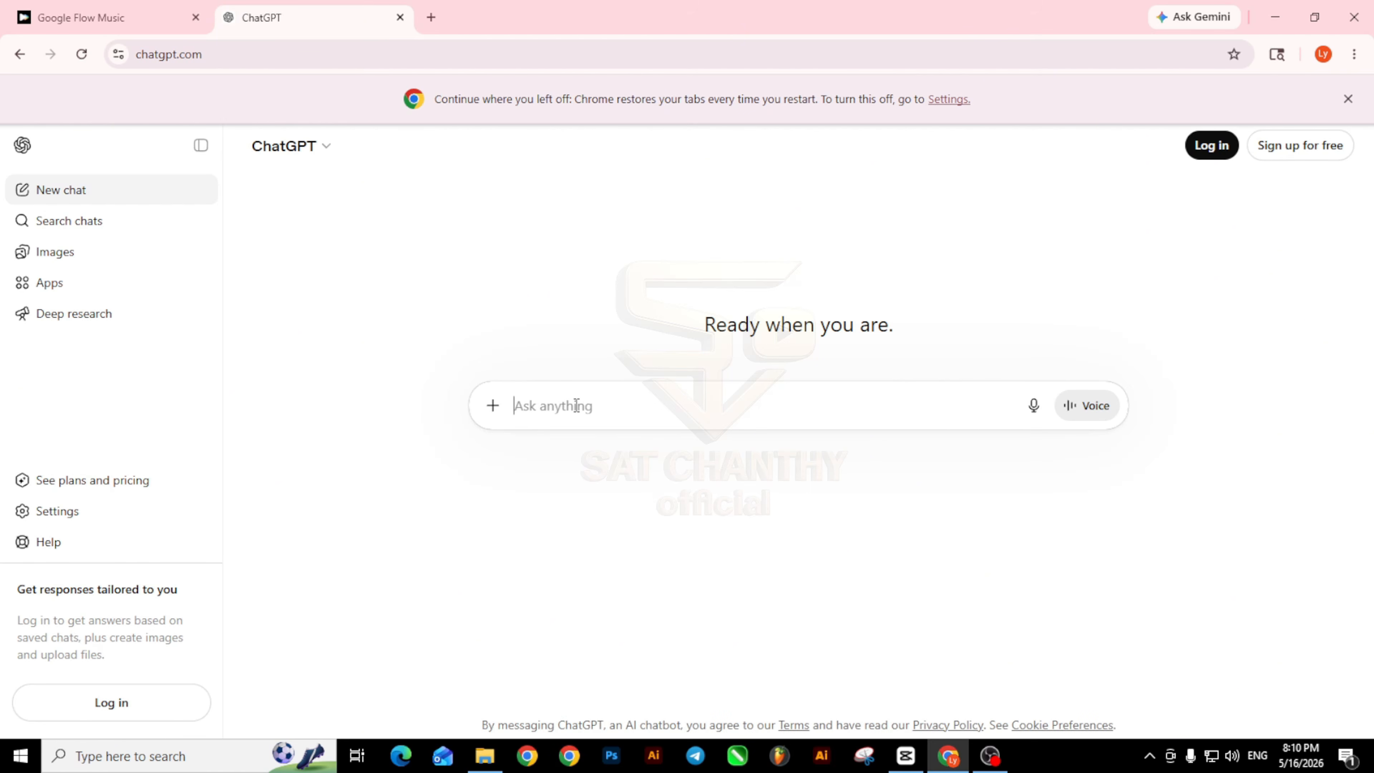
Step: Sign in to ChatGPT with the suggested Google account, skipping the question about intended use and accepting the terms
key(alt+shift)
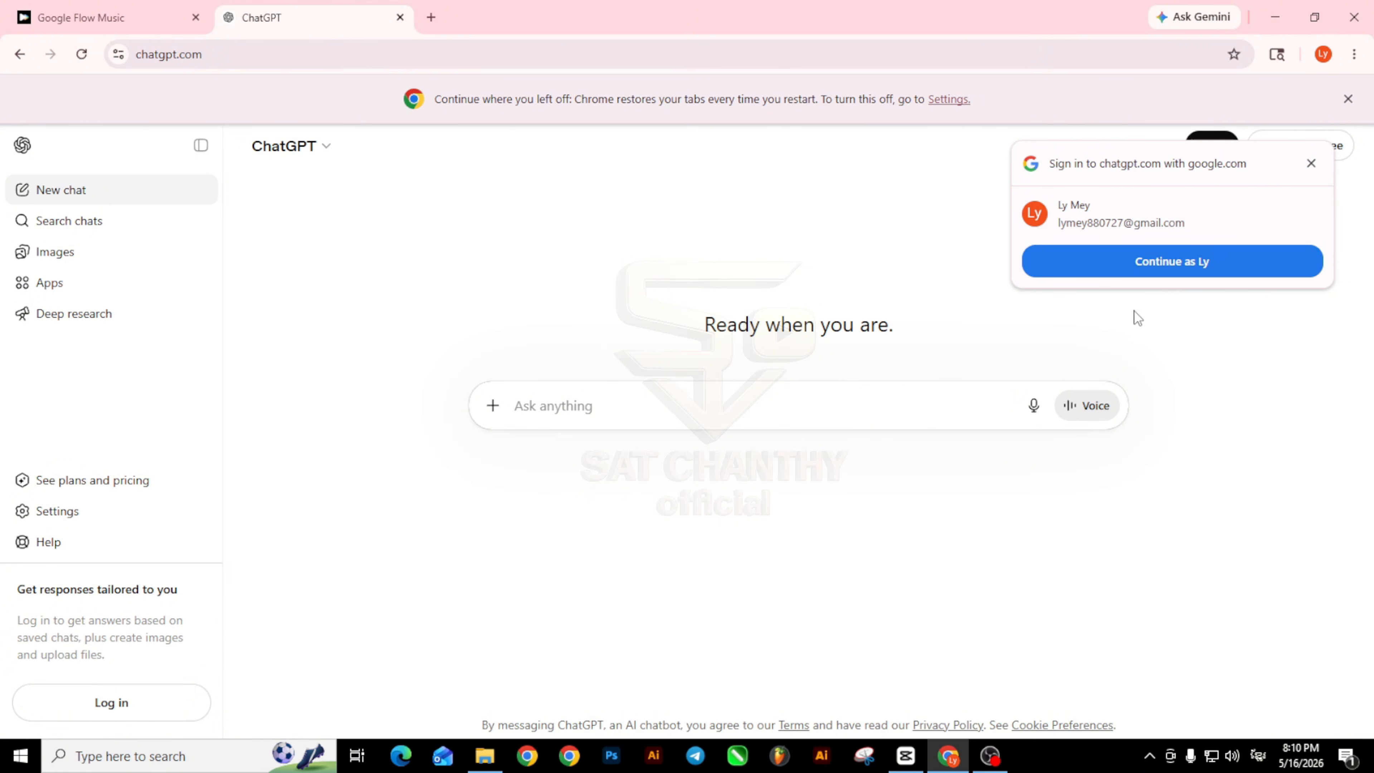
click(1190, 262)
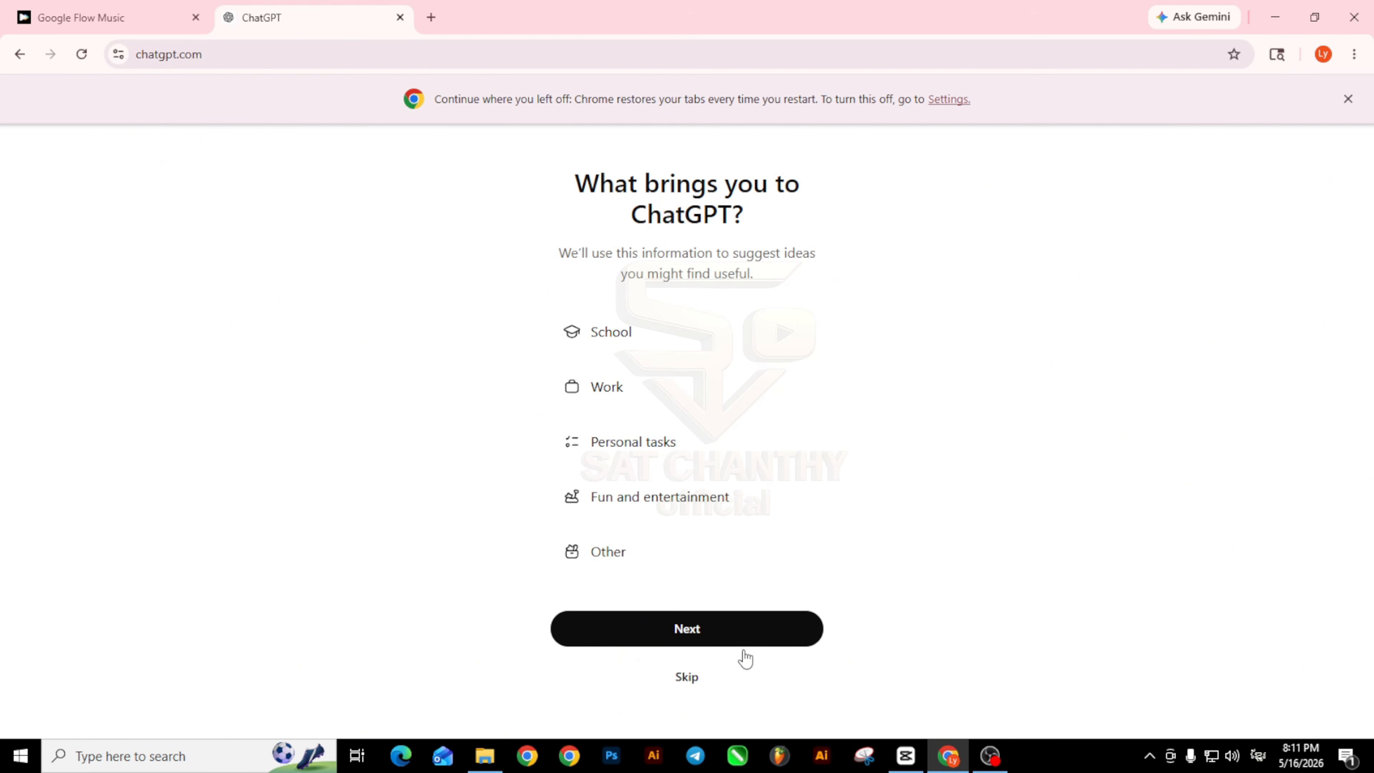
click(685, 676)
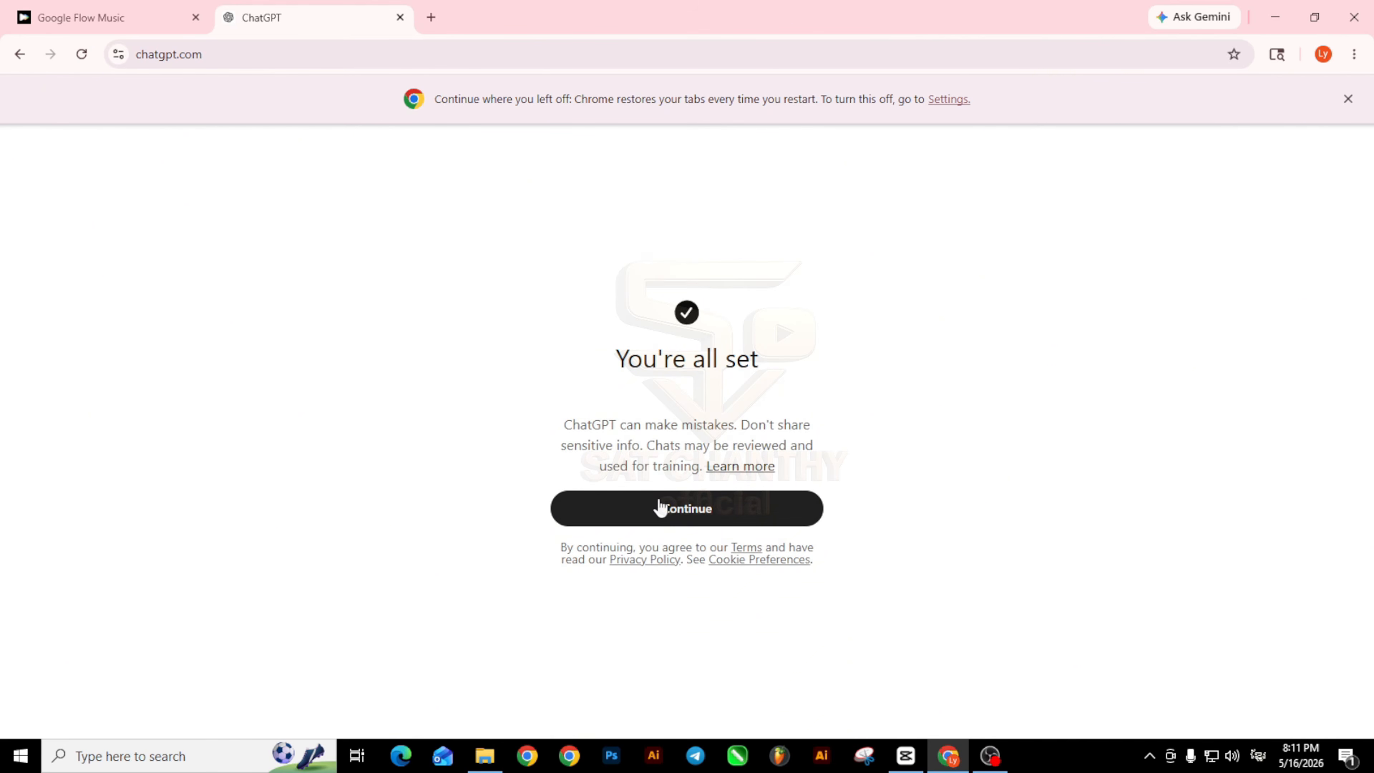
click(687, 509)
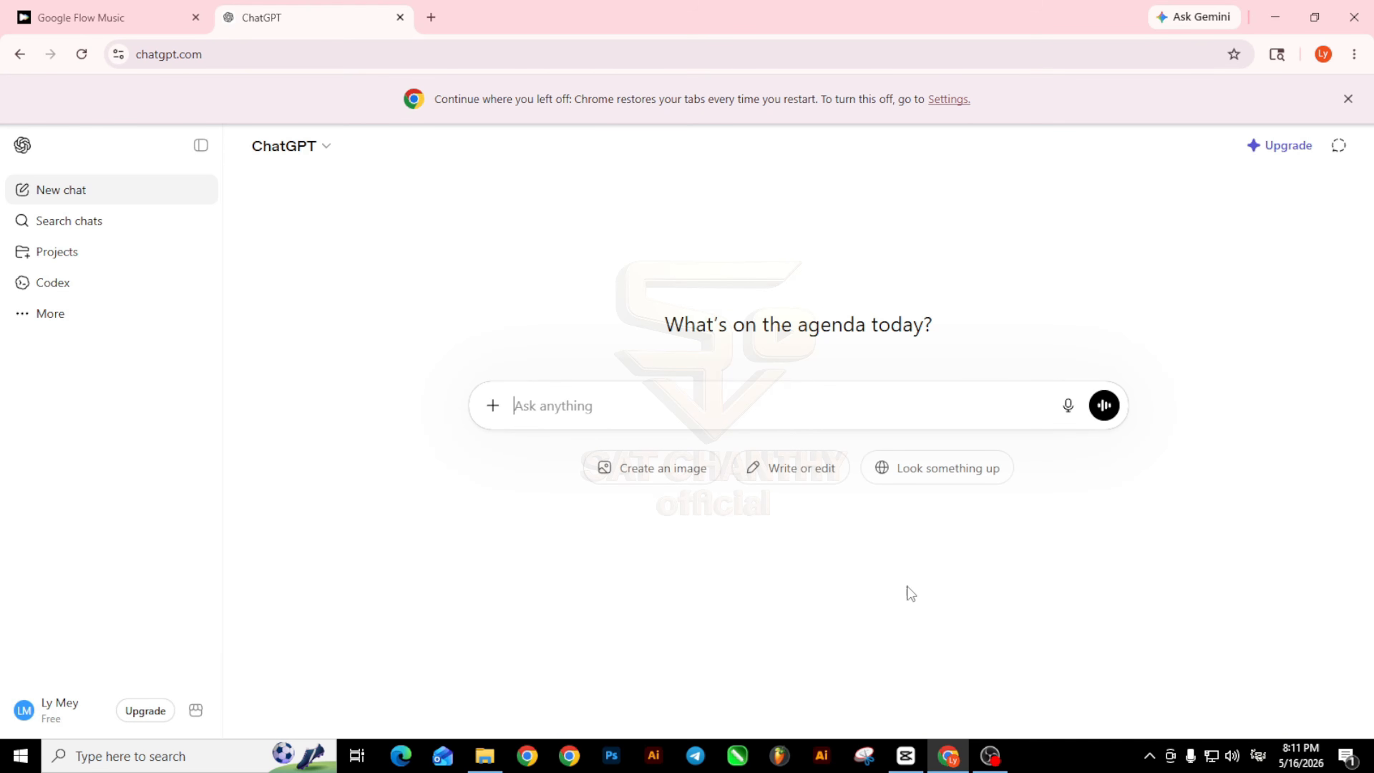
Step: Switch the keyboard to Khmer and send ChatGPT the greeting "សួស្តី"
click(537, 405)
key(alt+shift)
text(សួ)
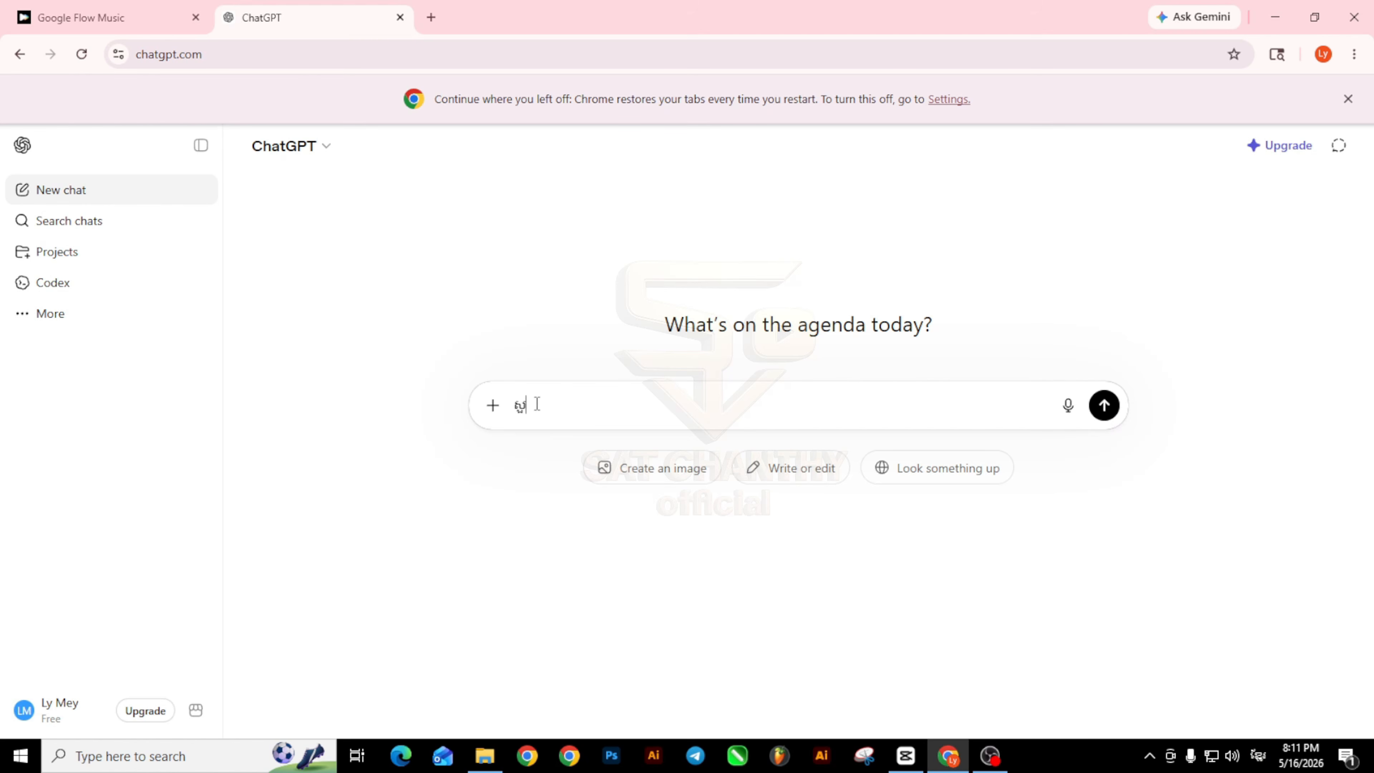
text(ស្តី)
key(Return)
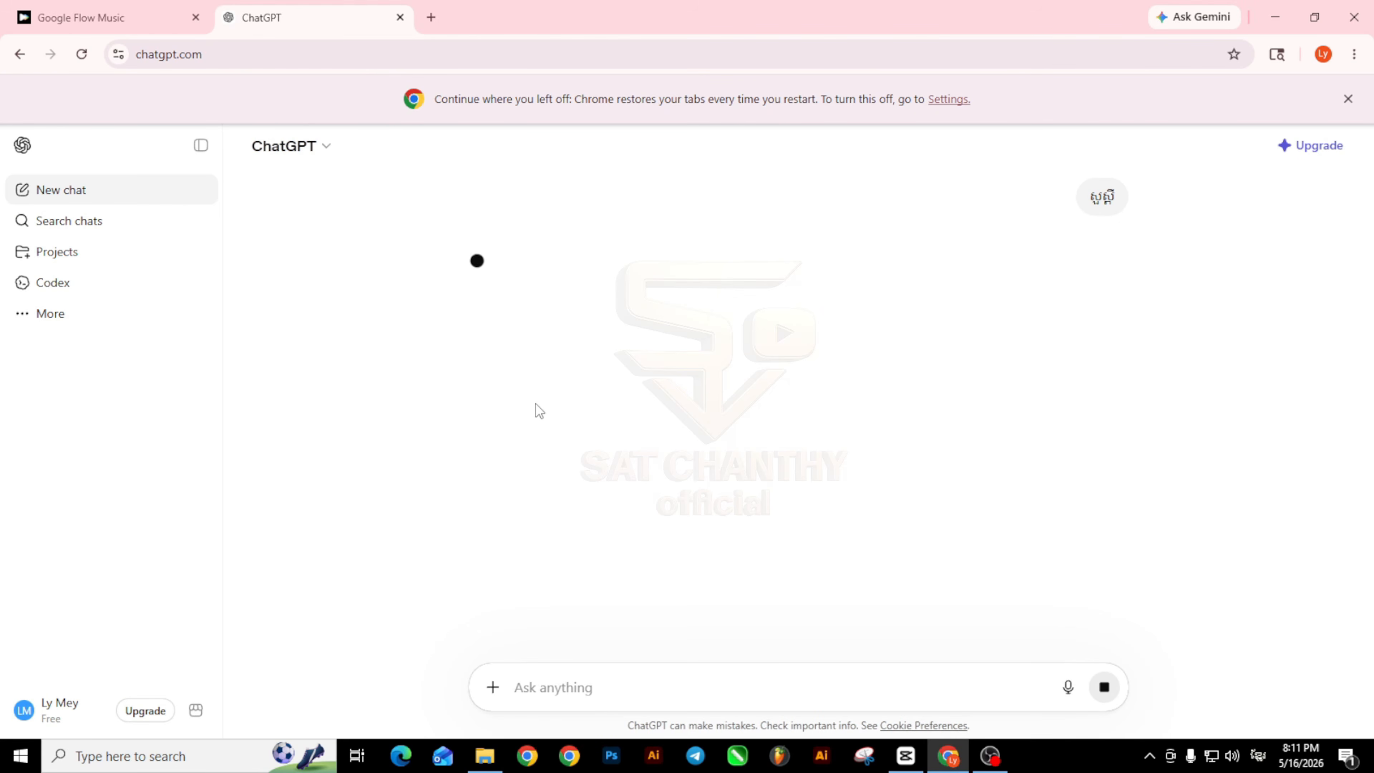
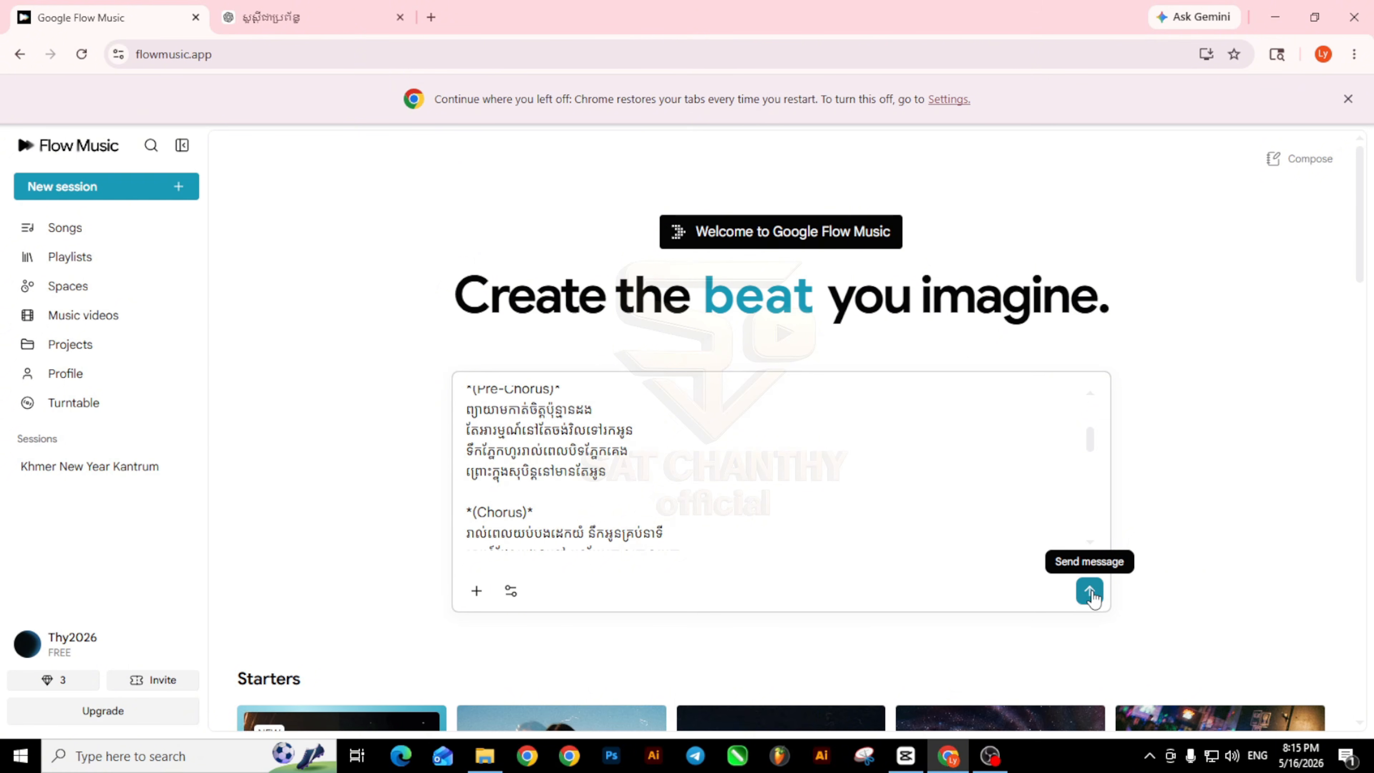
Step: Send the prepared Khmer song lyrics to Producer in Flow Music and review the lyrics of the song it creates
click(1091, 591)
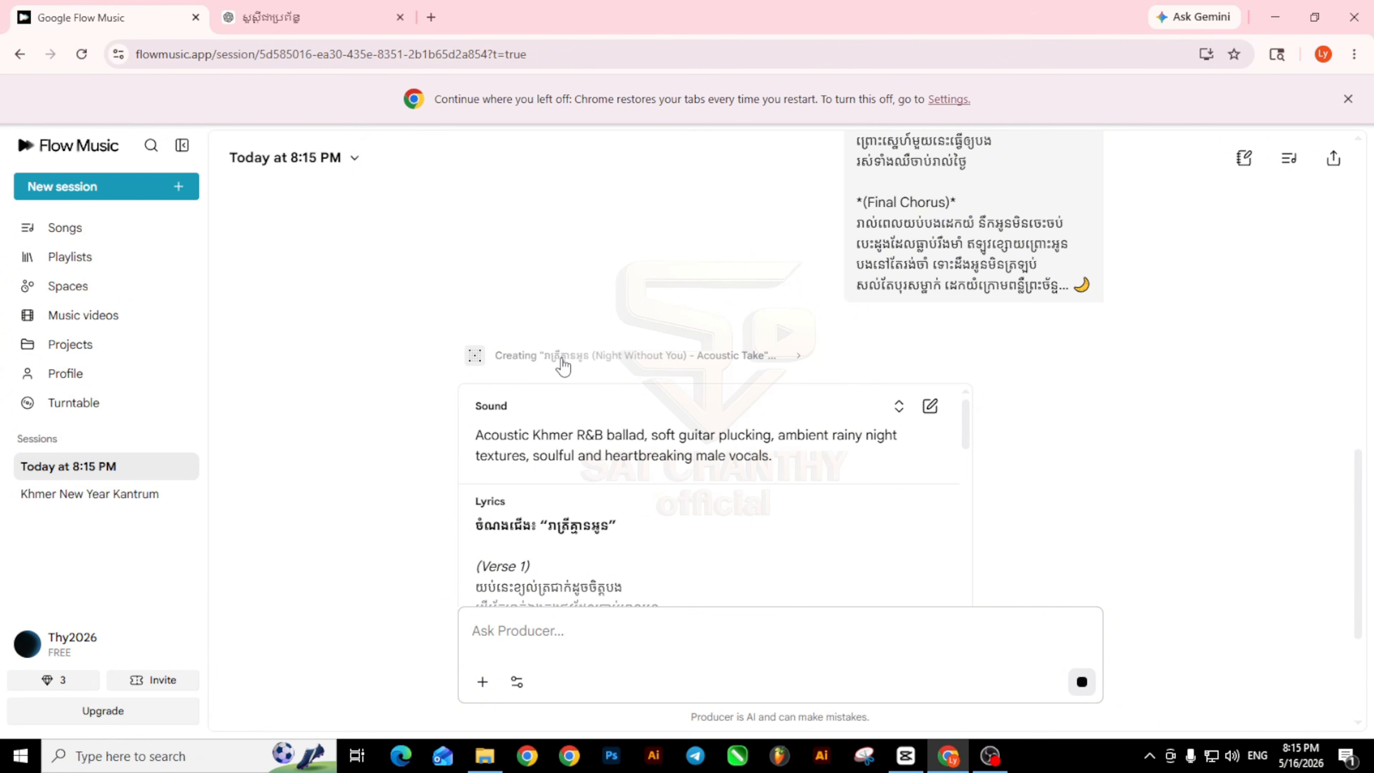
scroll(561, 408, down, 2)
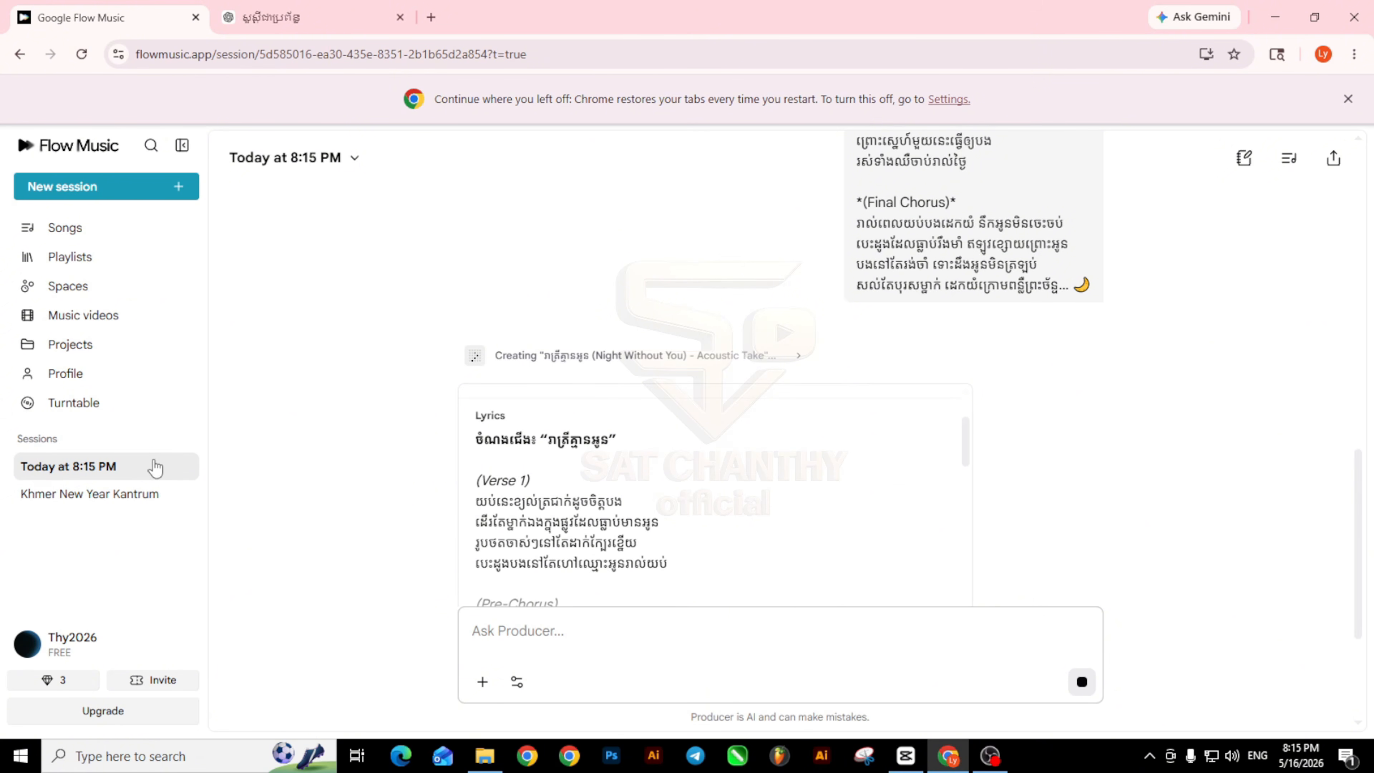
scroll(584, 551, down, 5)
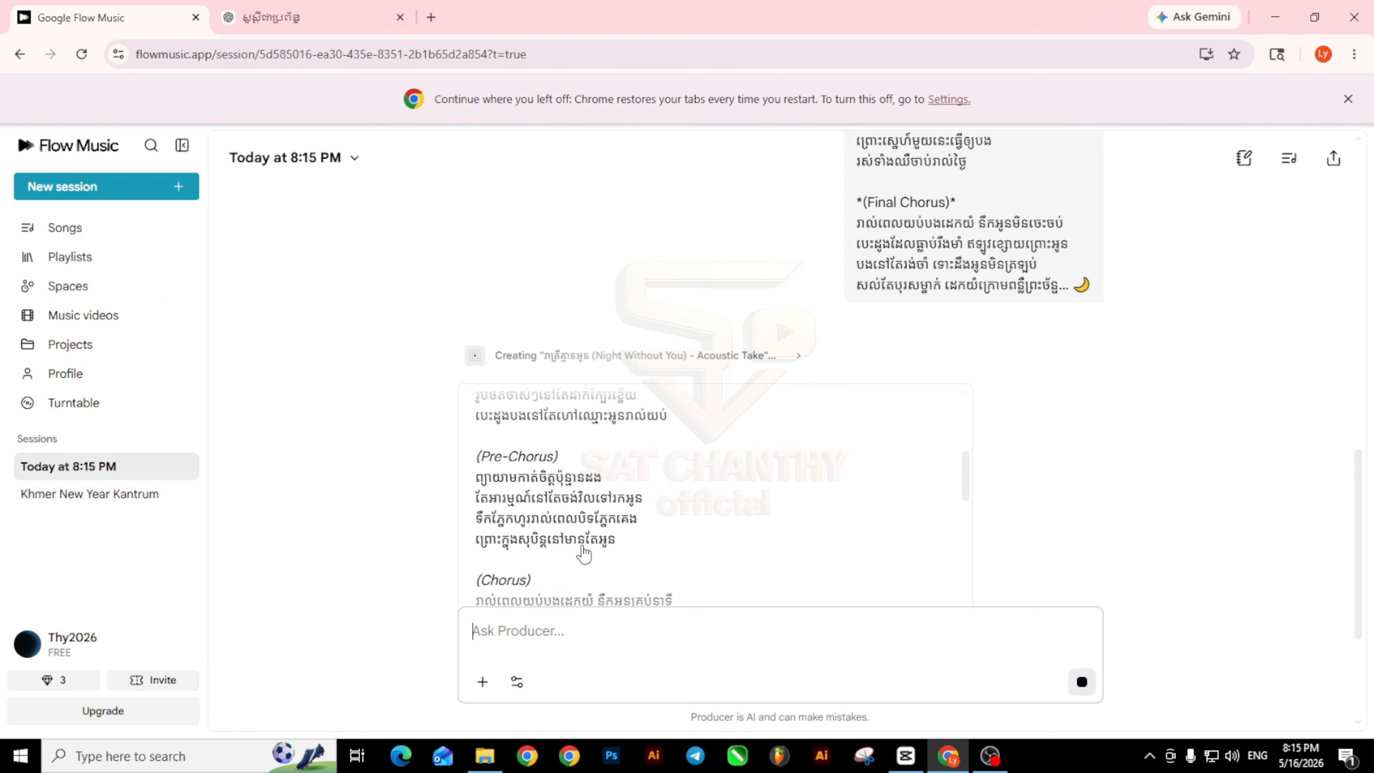
scroll(583, 554, down, 3)
scroll(583, 554, down, 3)
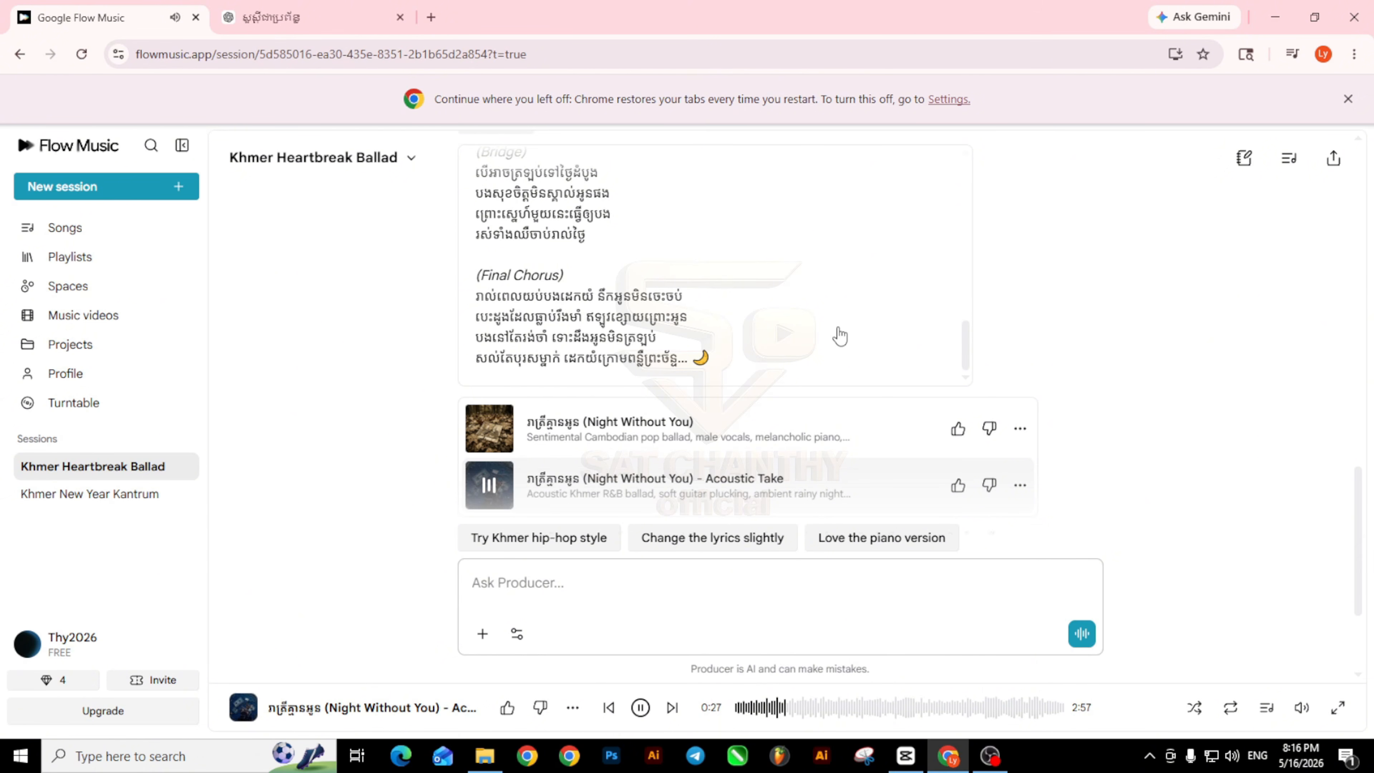
Step: Review the final lyrics, stop the Acoustic Take, and listen to part of the other "Night Without You" version before pausing it
scroll(840, 336, up, 2)
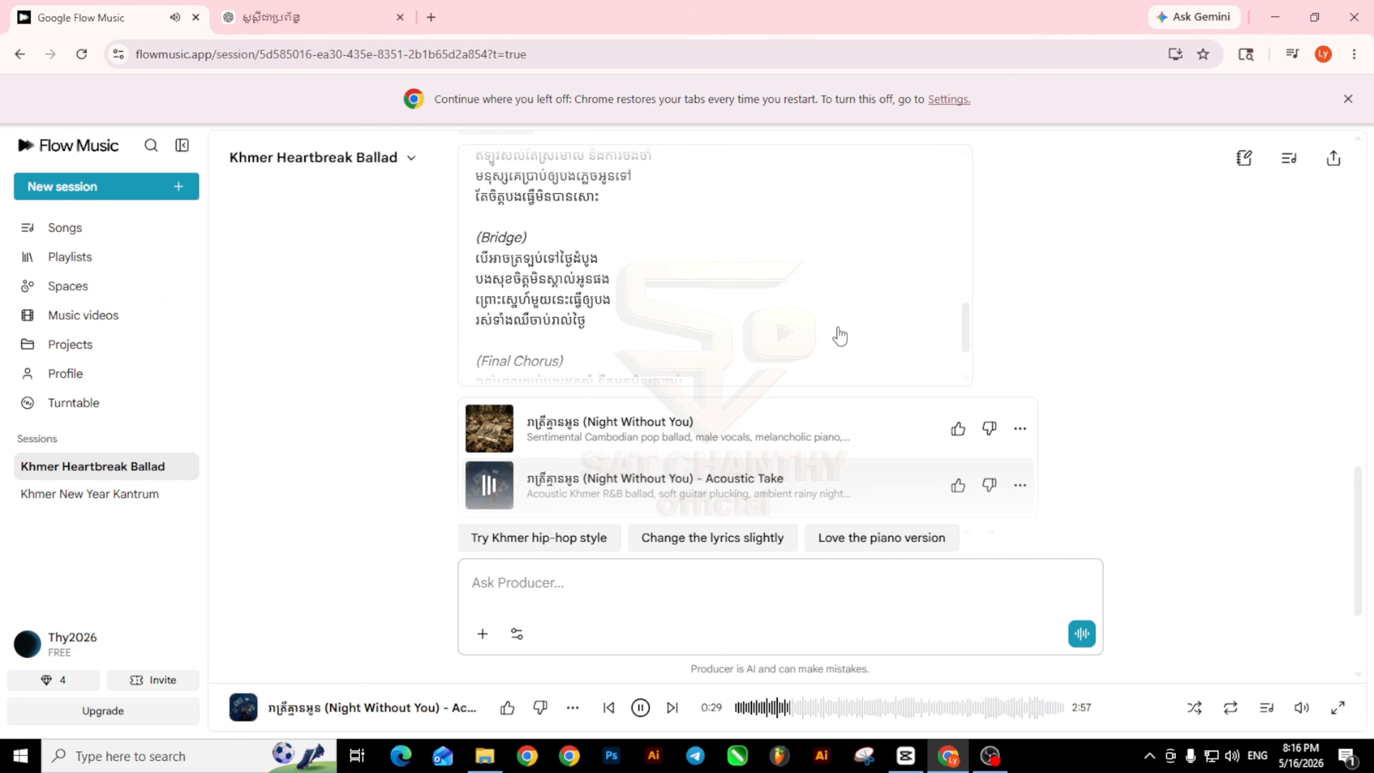
scroll(840, 336, down, 2)
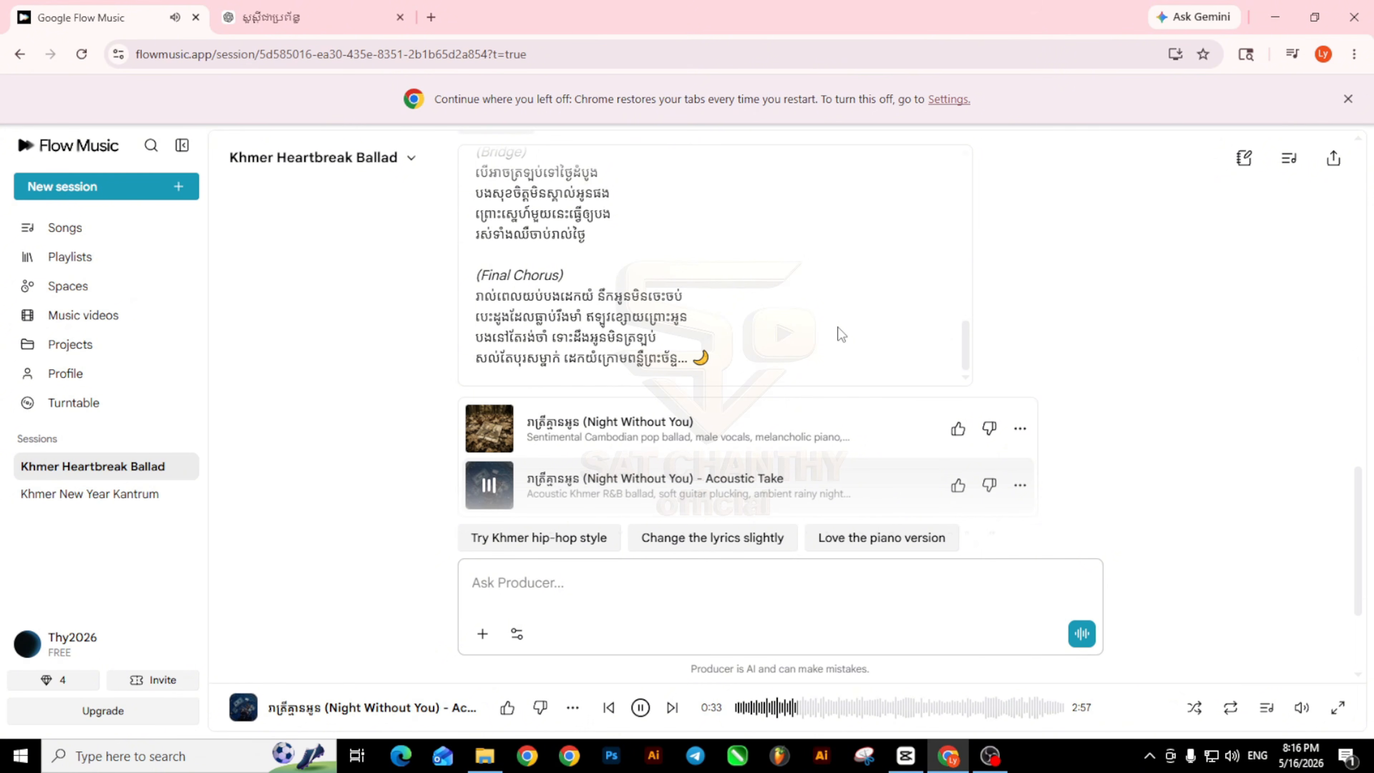
mouse_move(739, 441)
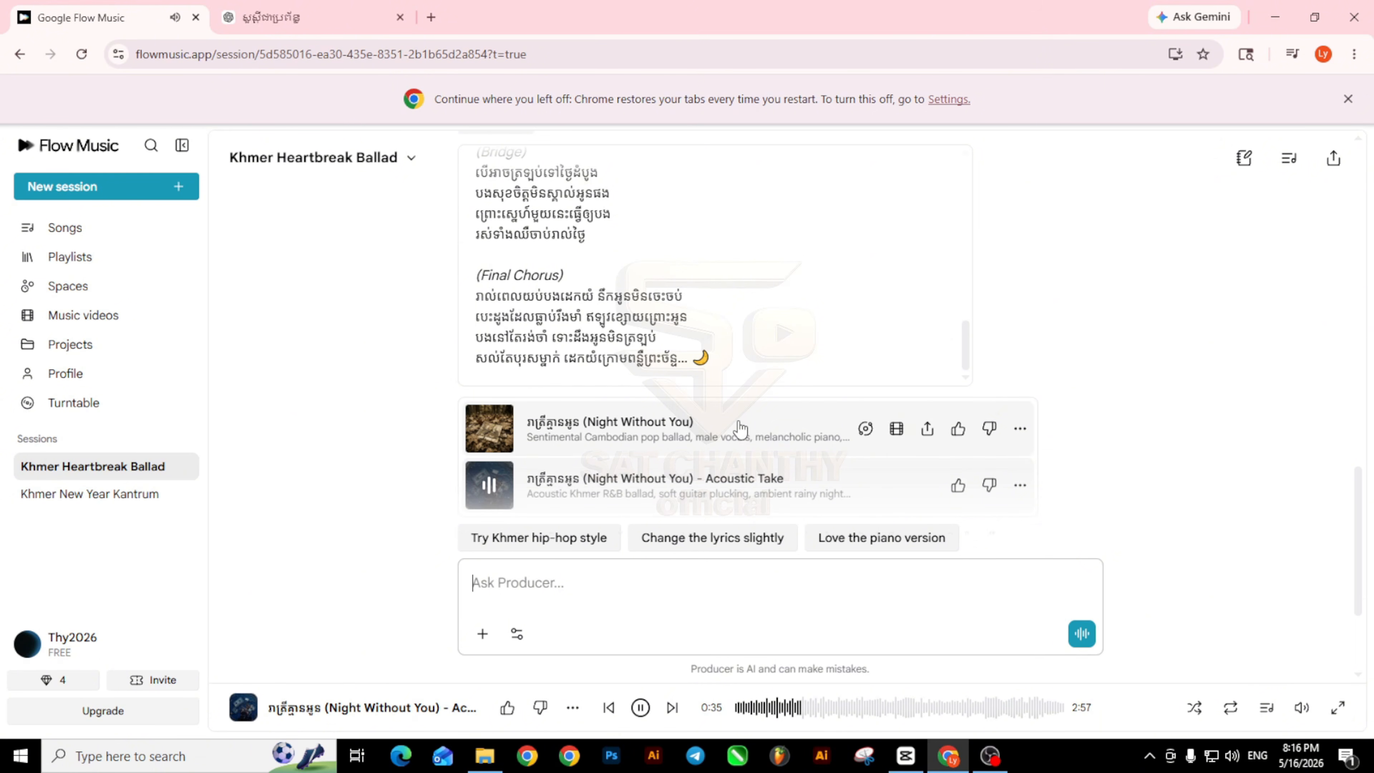
mouse_move(656, 503)
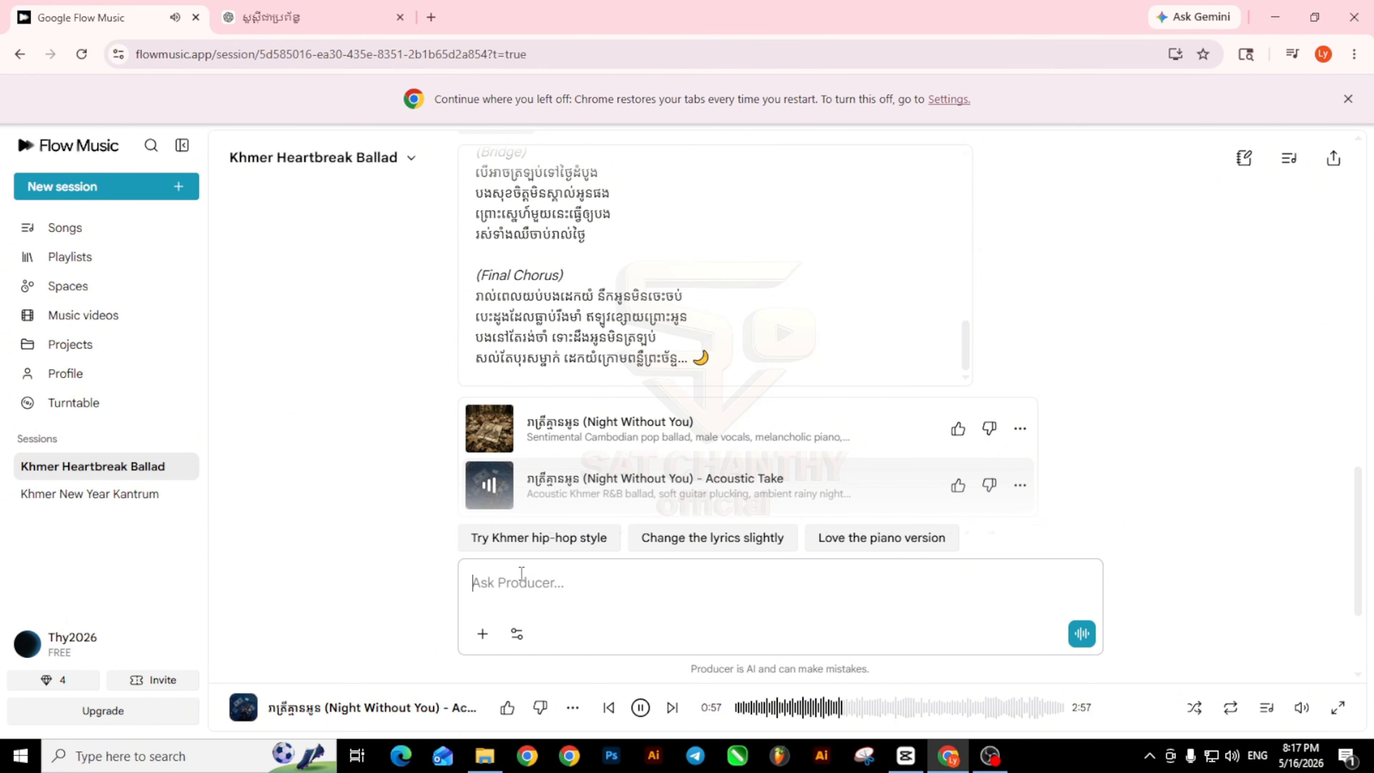
click(490, 486)
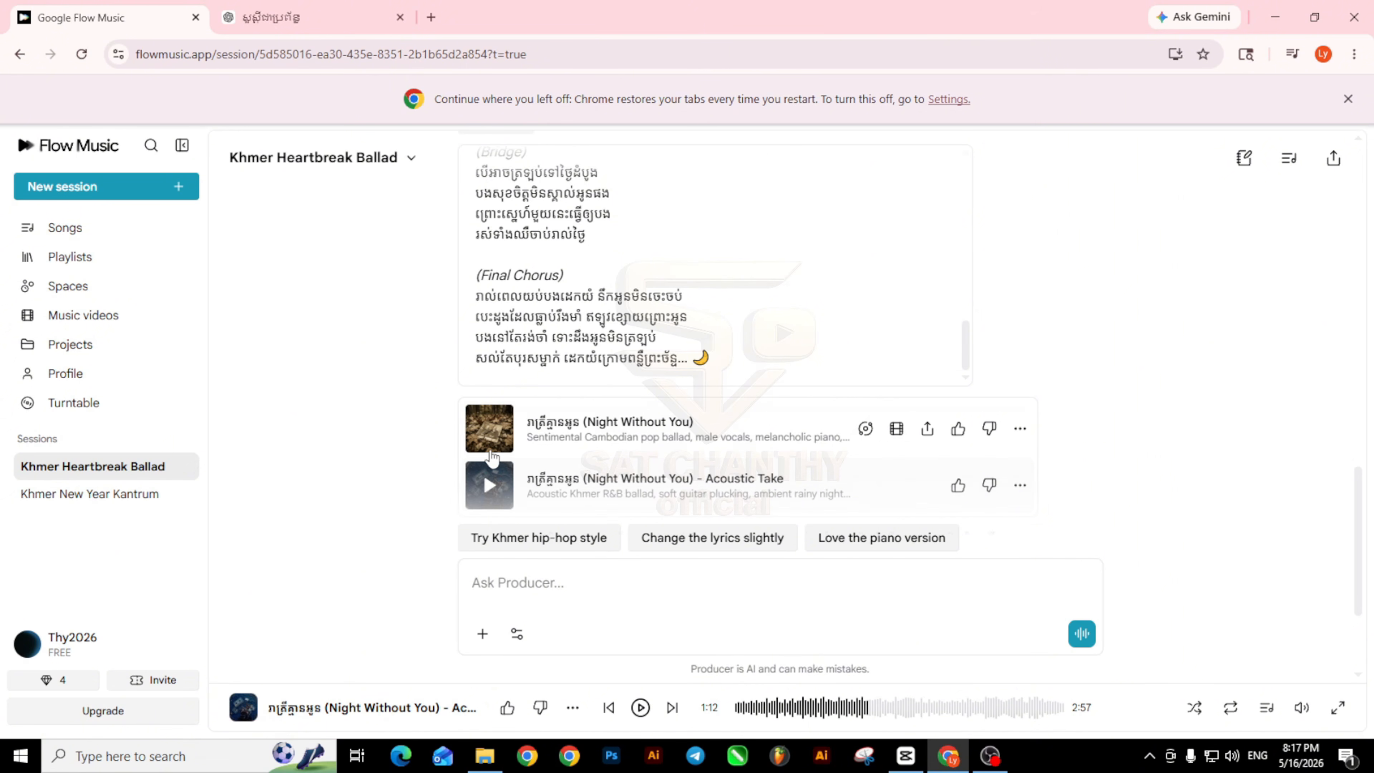
click(490, 429)
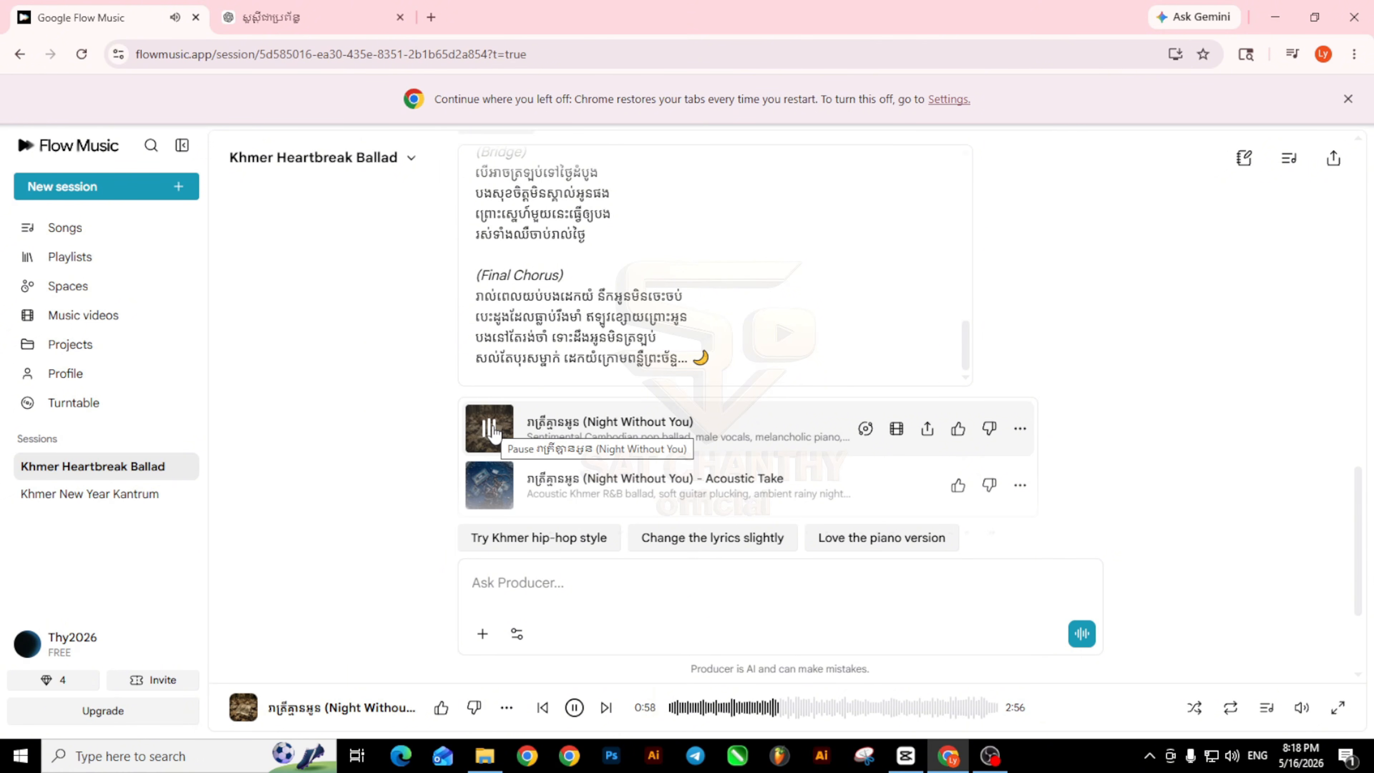
click(491, 429)
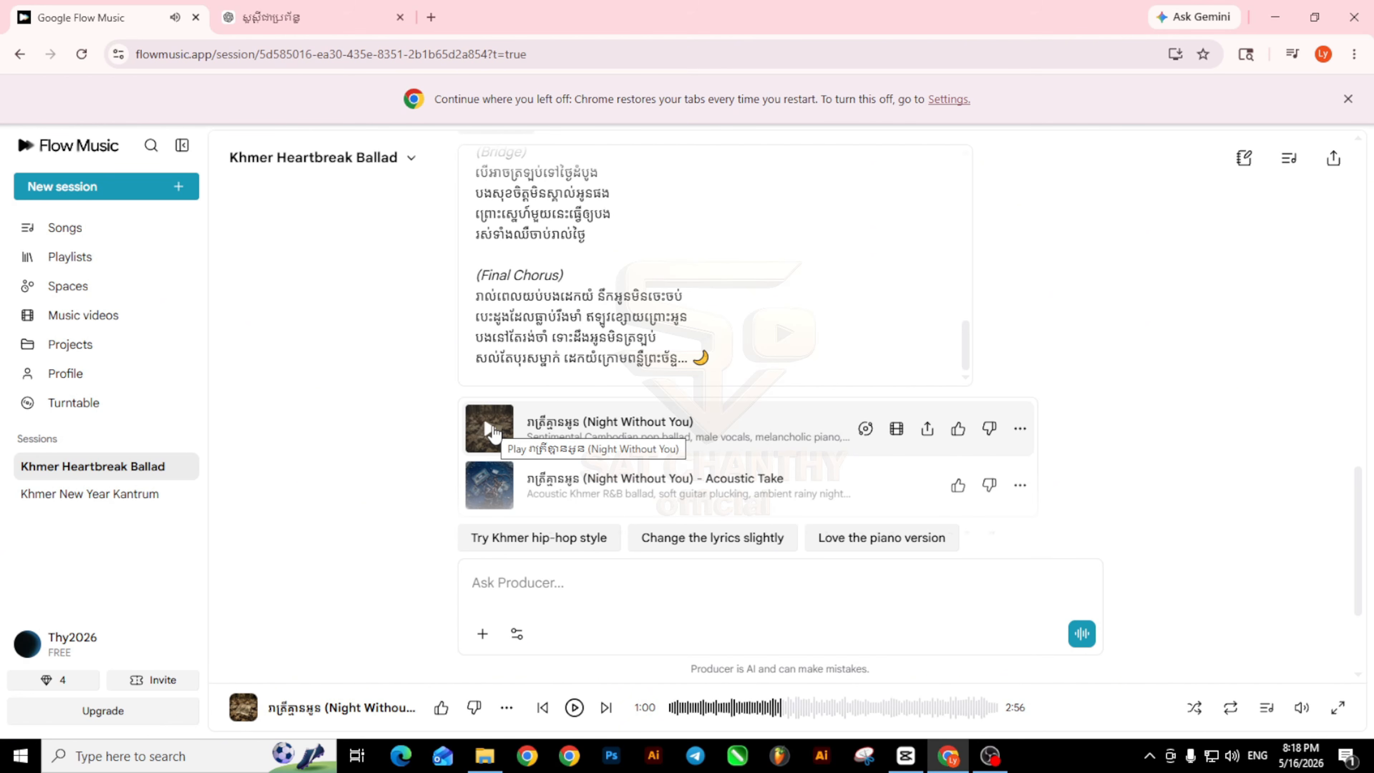
click(567, 593)
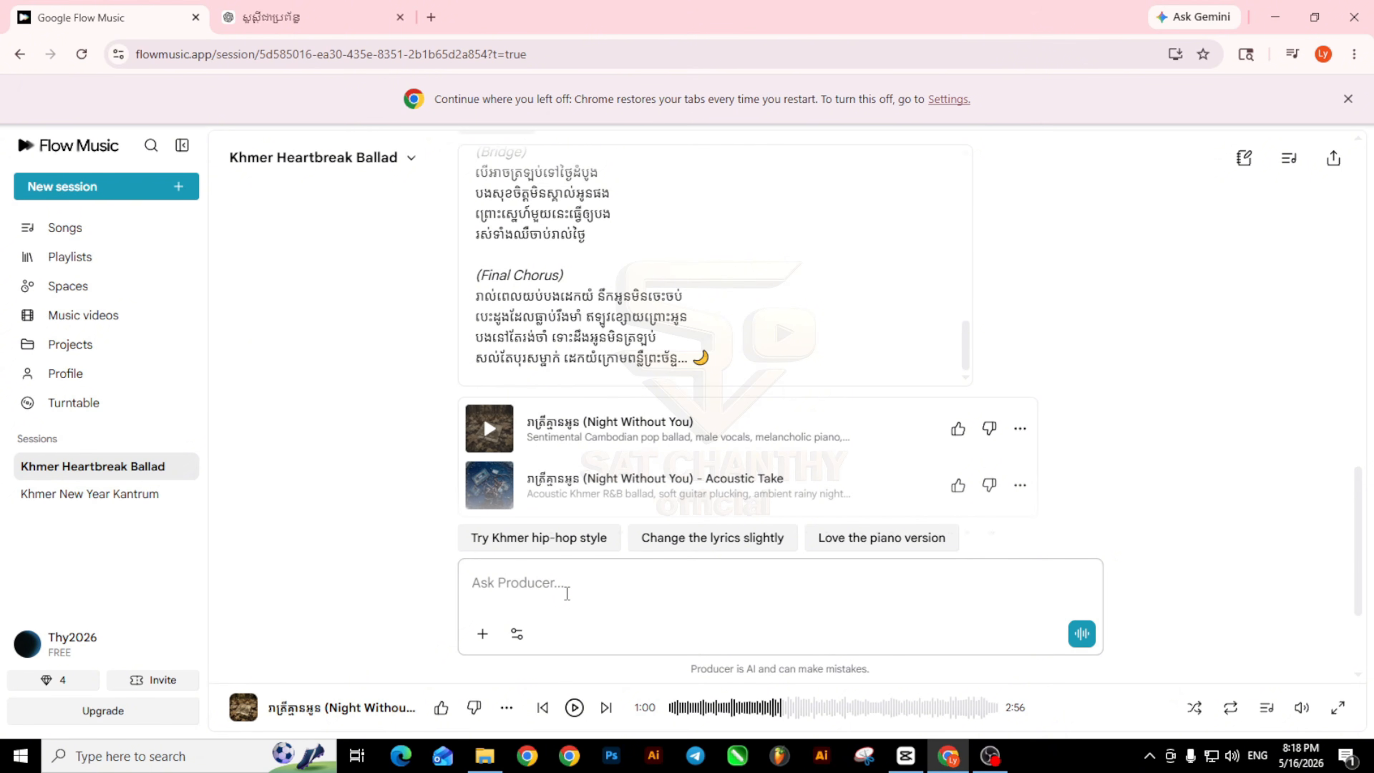
Step: Ask Producer for a sadder version with added reverb by sending the message "កំសត់ជាងនេះ ថែម Reverb"
key(alt+shift)
text(កំសត់ជាងនេះ)
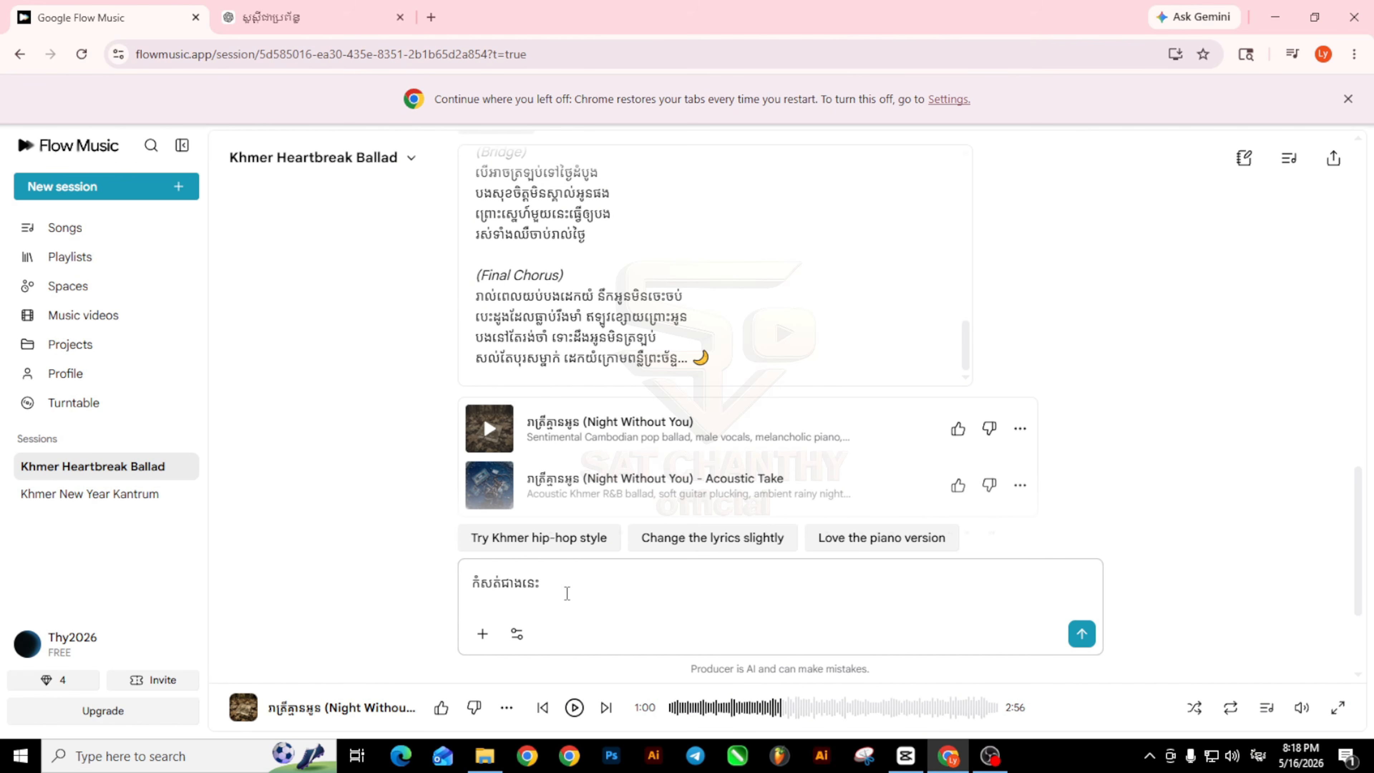
text( ថែម)
key(alt+shift)
text(Reverb)
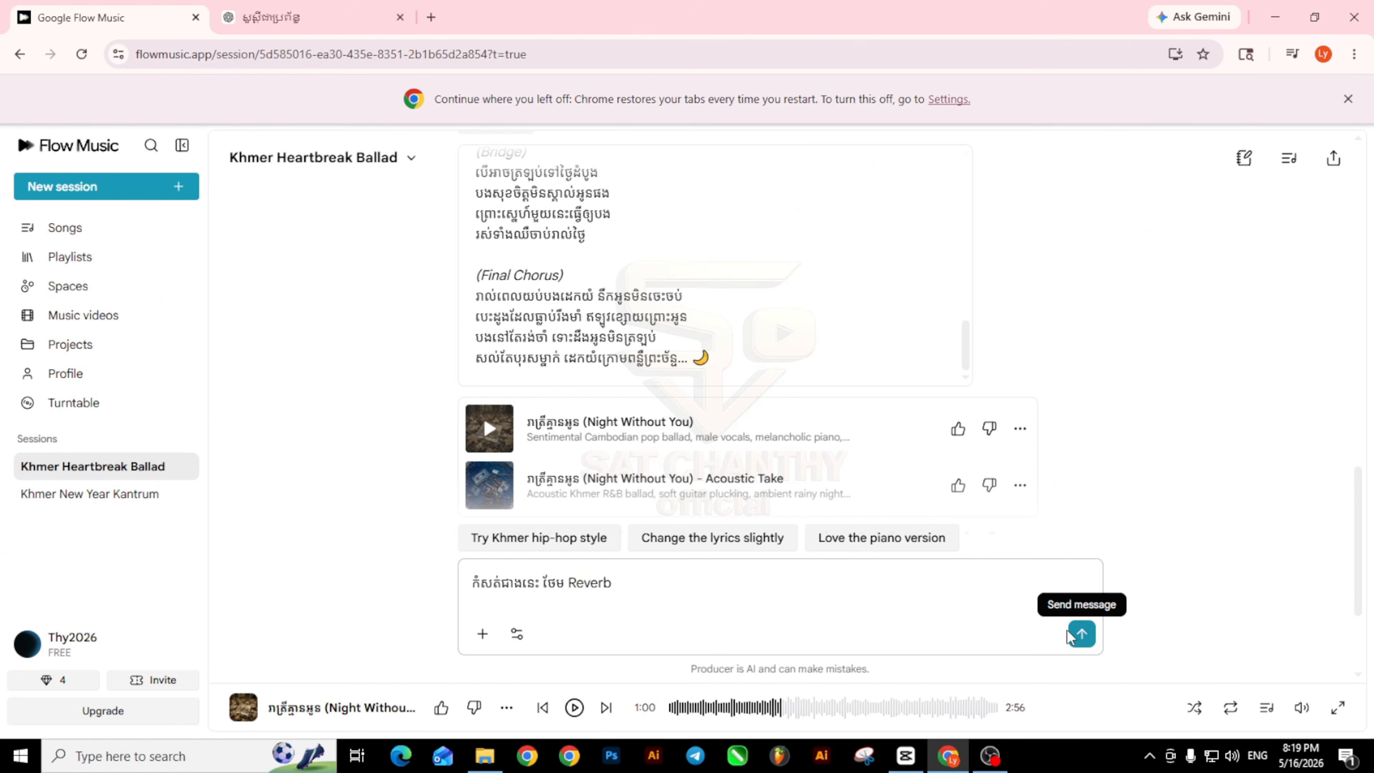
click(1080, 635)
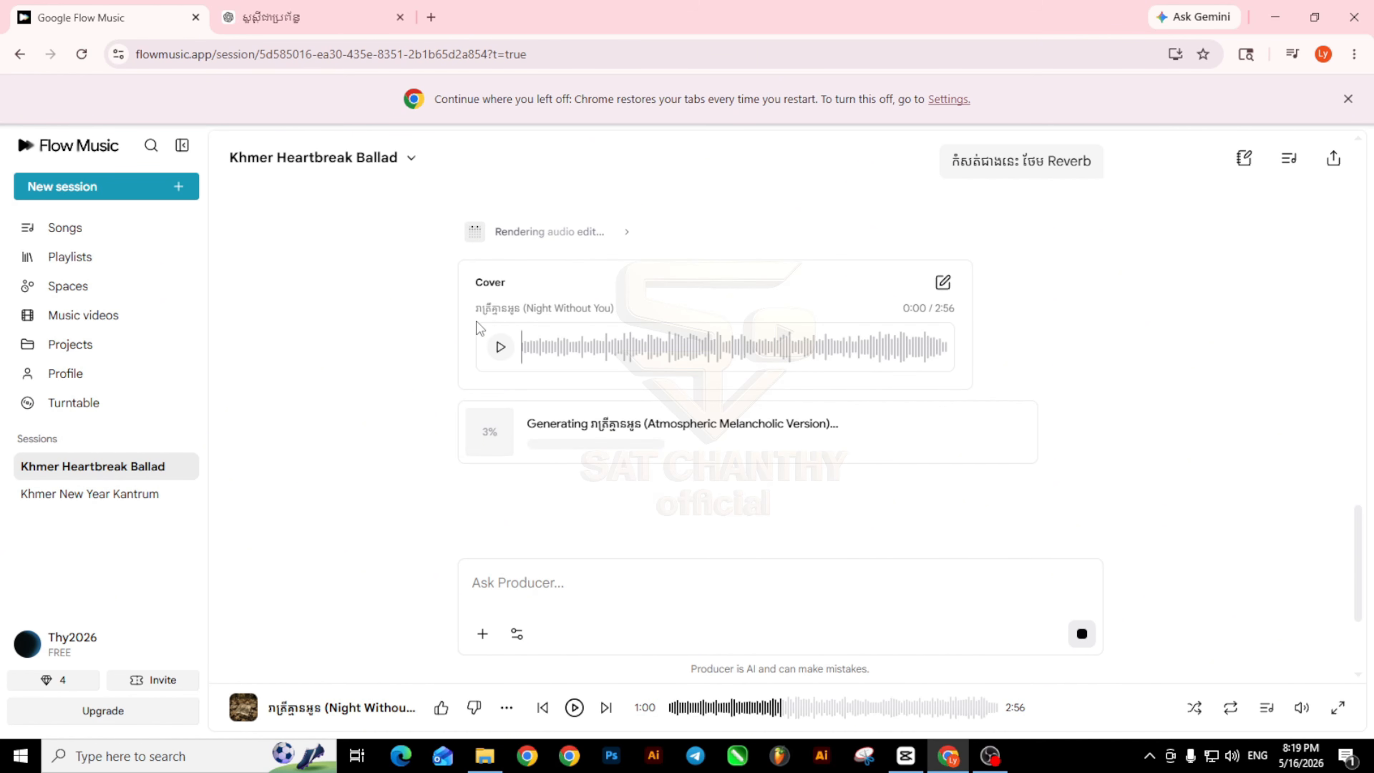
Step: Listen to about the first minute of the generated "Atmospheric Melancholic Version" and pause it
scroll(817, 449, up, 5)
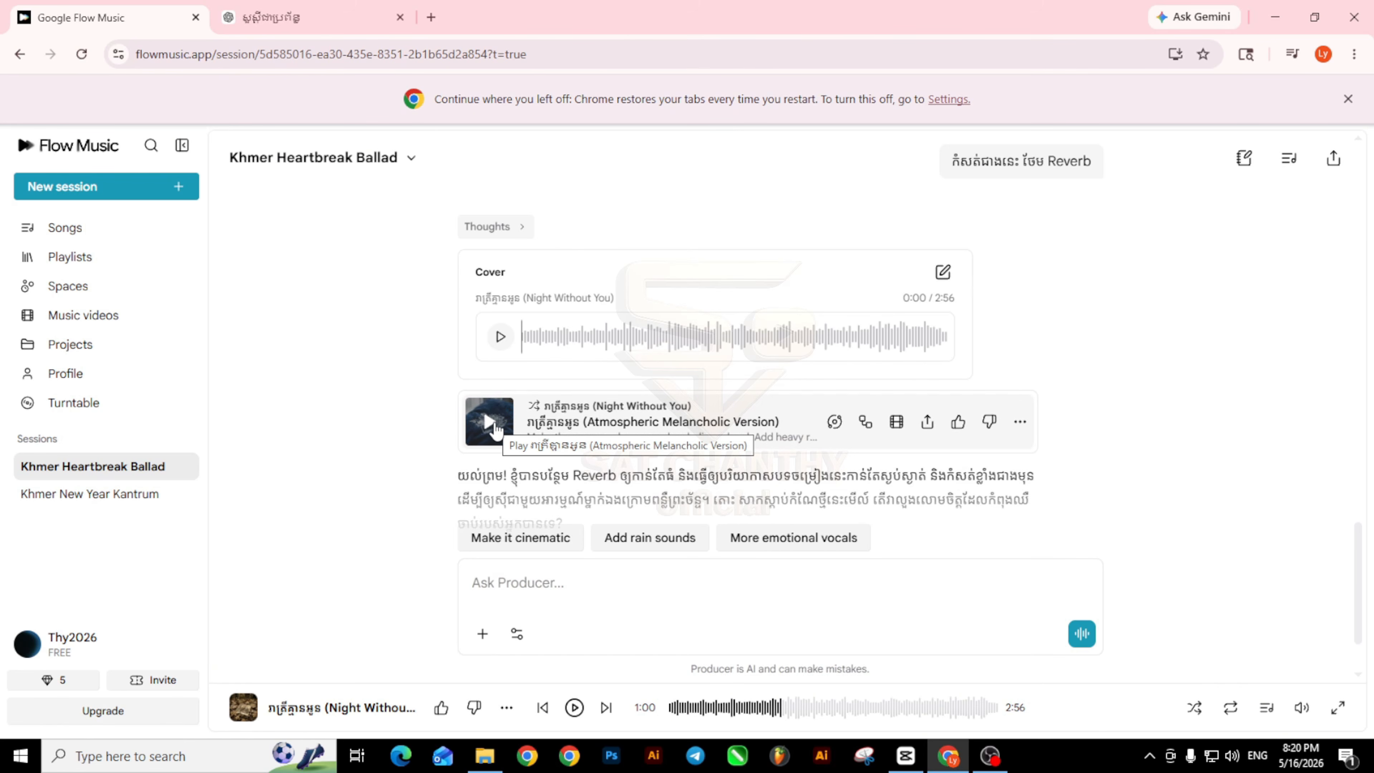
click(493, 425)
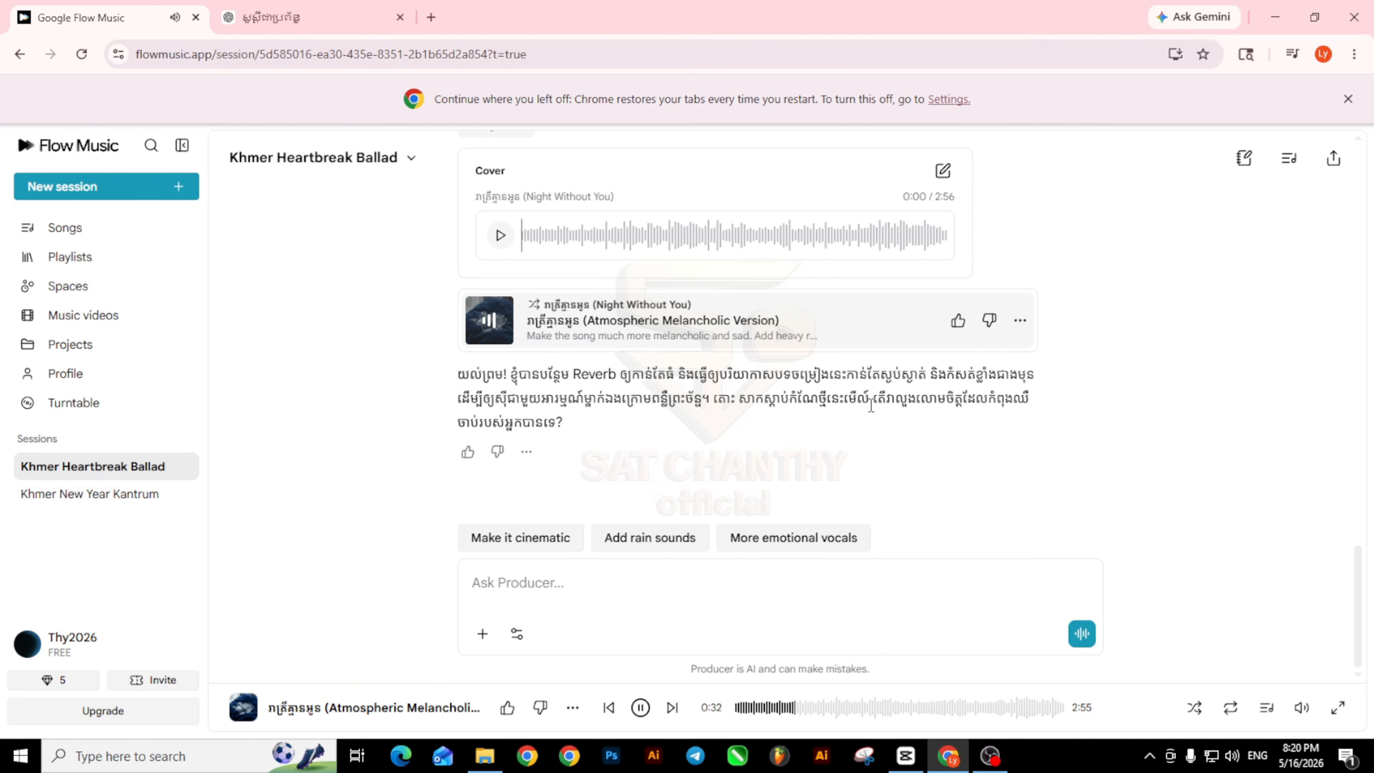
mouse_move(1020, 323)
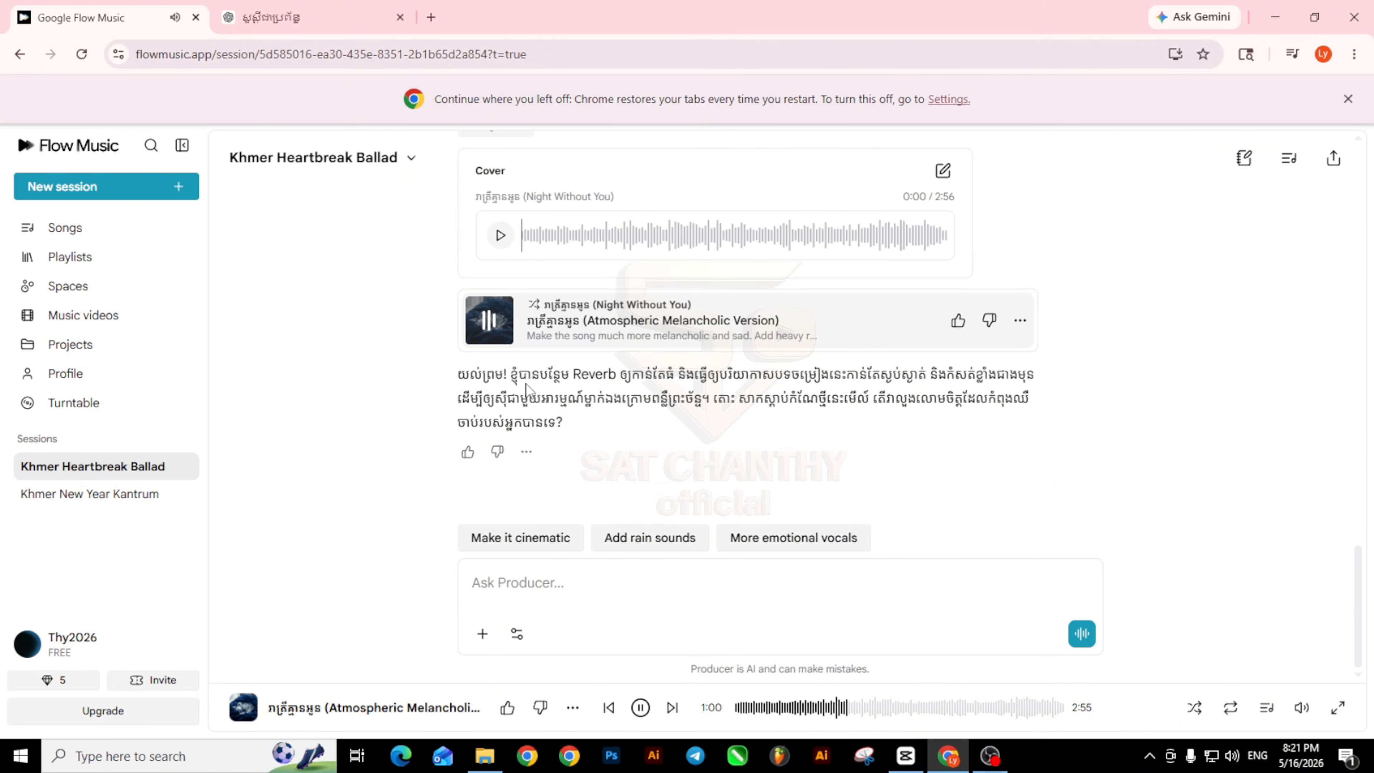
click(490, 324)
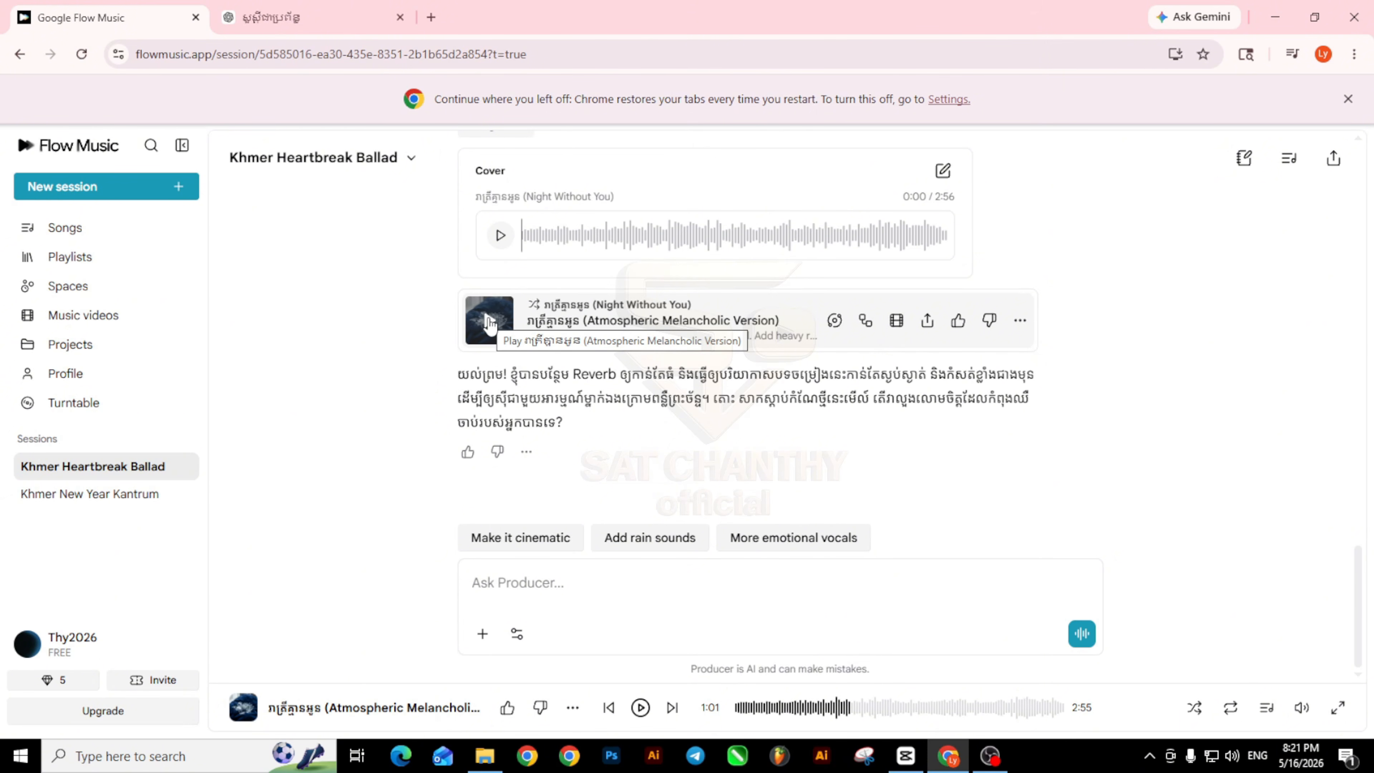
Step: Download the "Atmospheric Melancholic Version" of the song as an MP3
click(1020, 322)
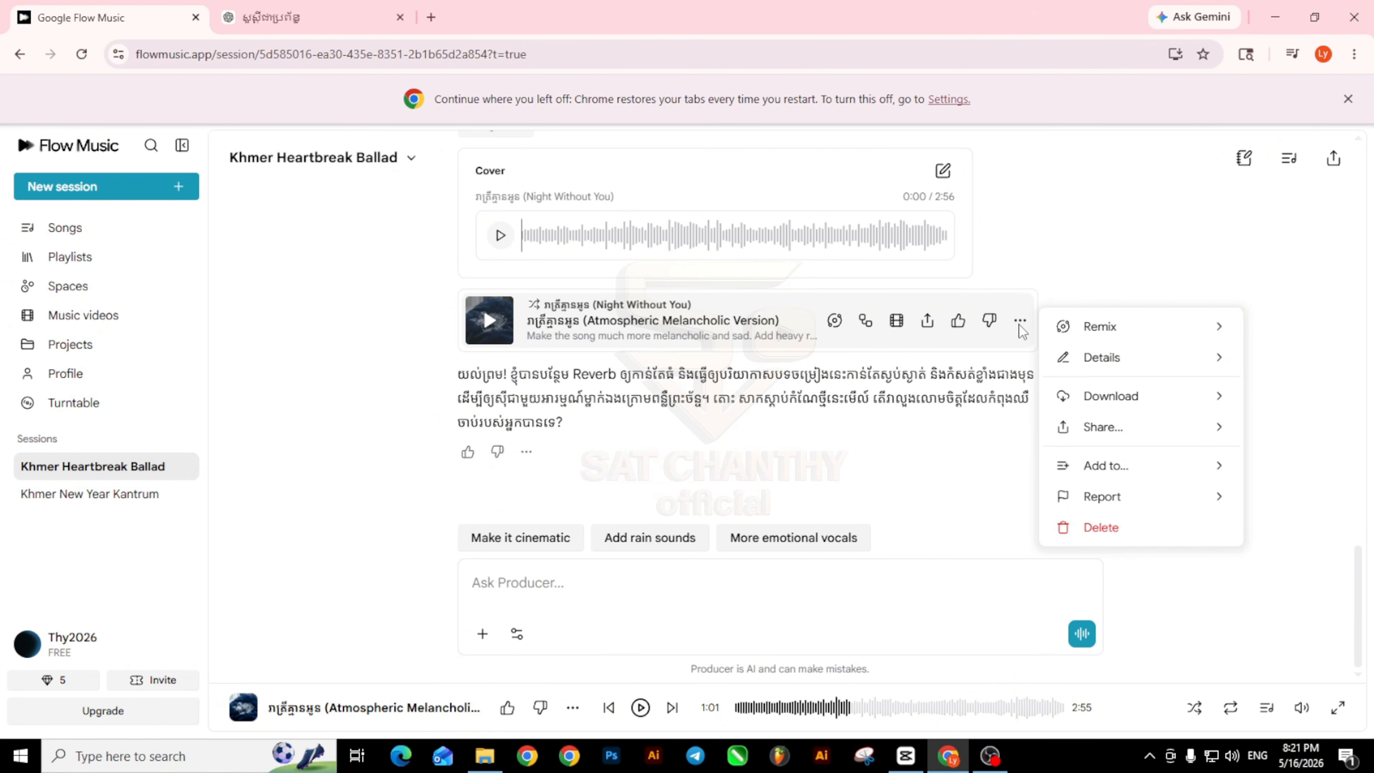
mouse_move(1103, 403)
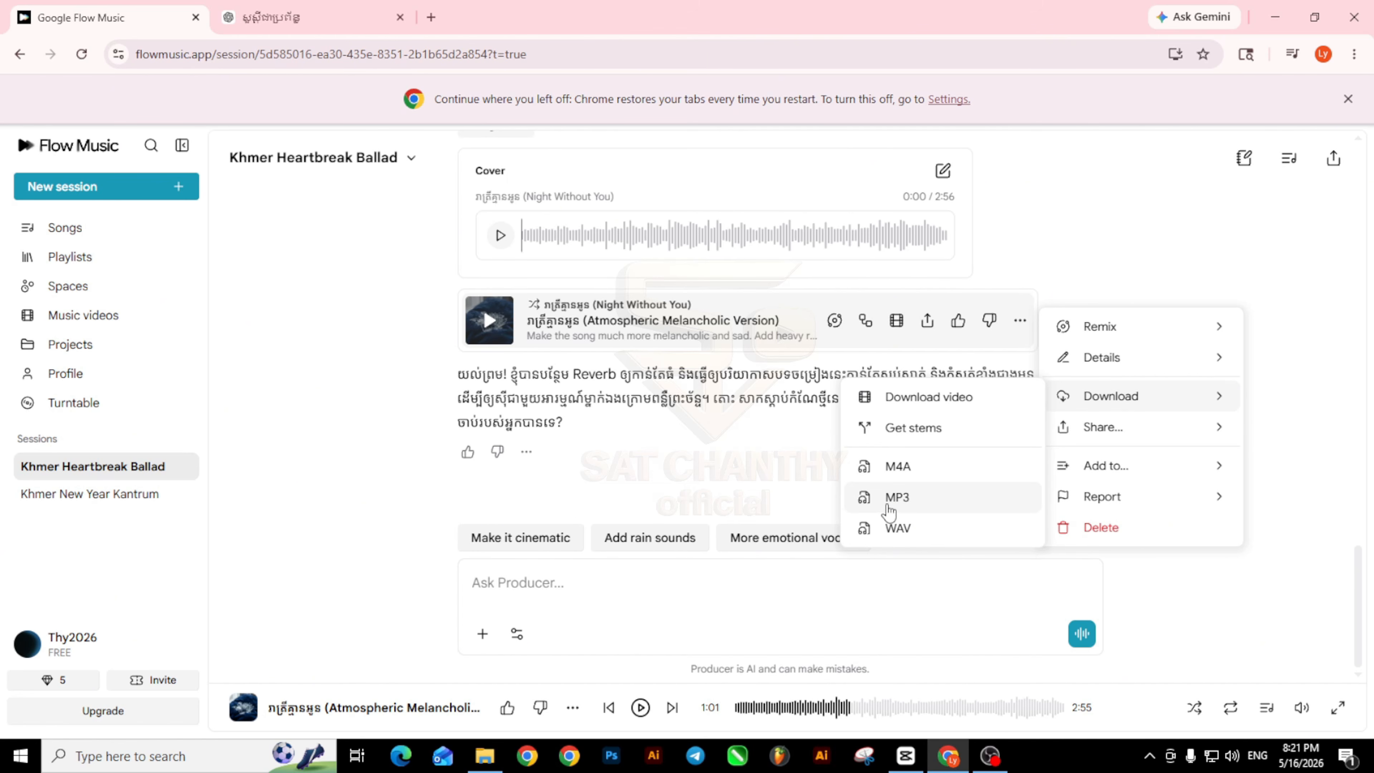
click(913, 504)
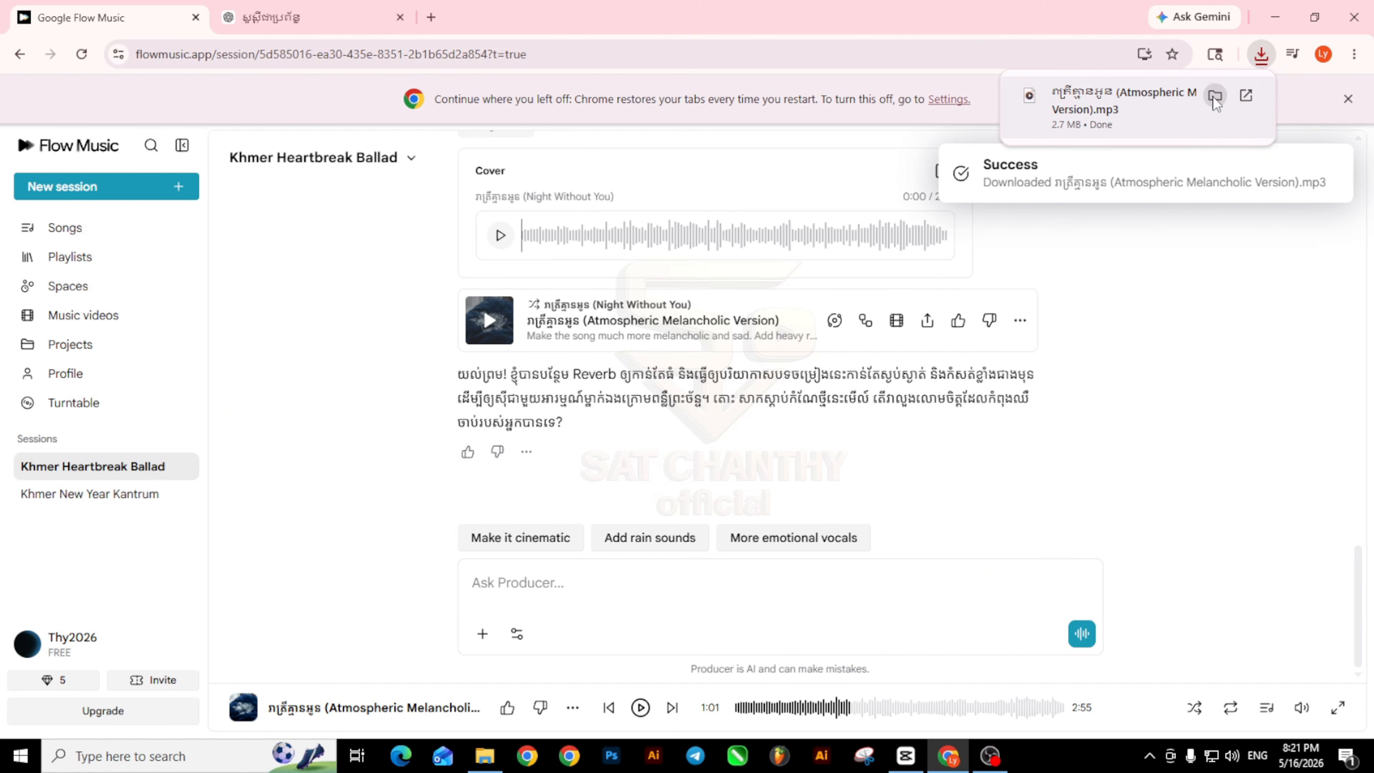
Step: Show the downloaded MP3 in its folder, copy it to an empty area of the desktop, and minimize the folder window
click(1214, 98)
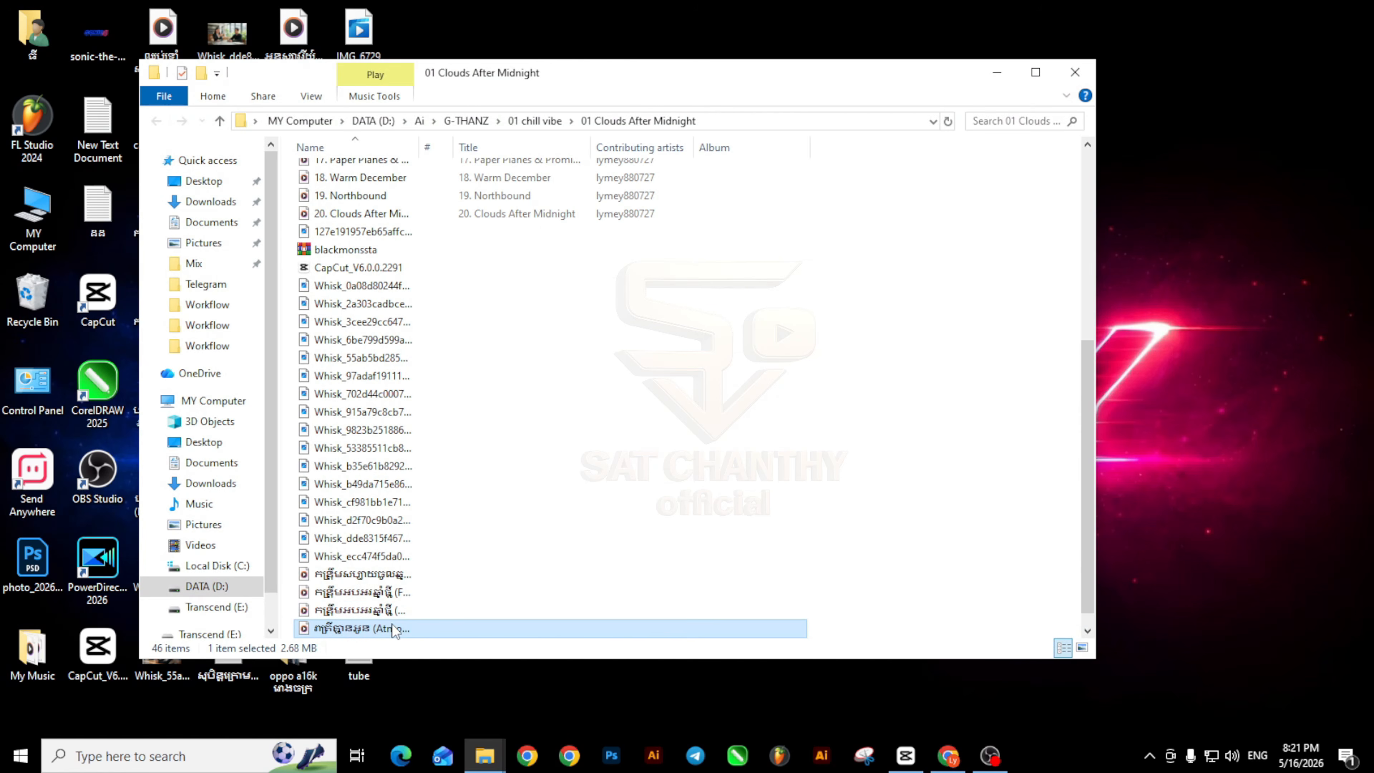
drag(391, 628, 1339, 441)
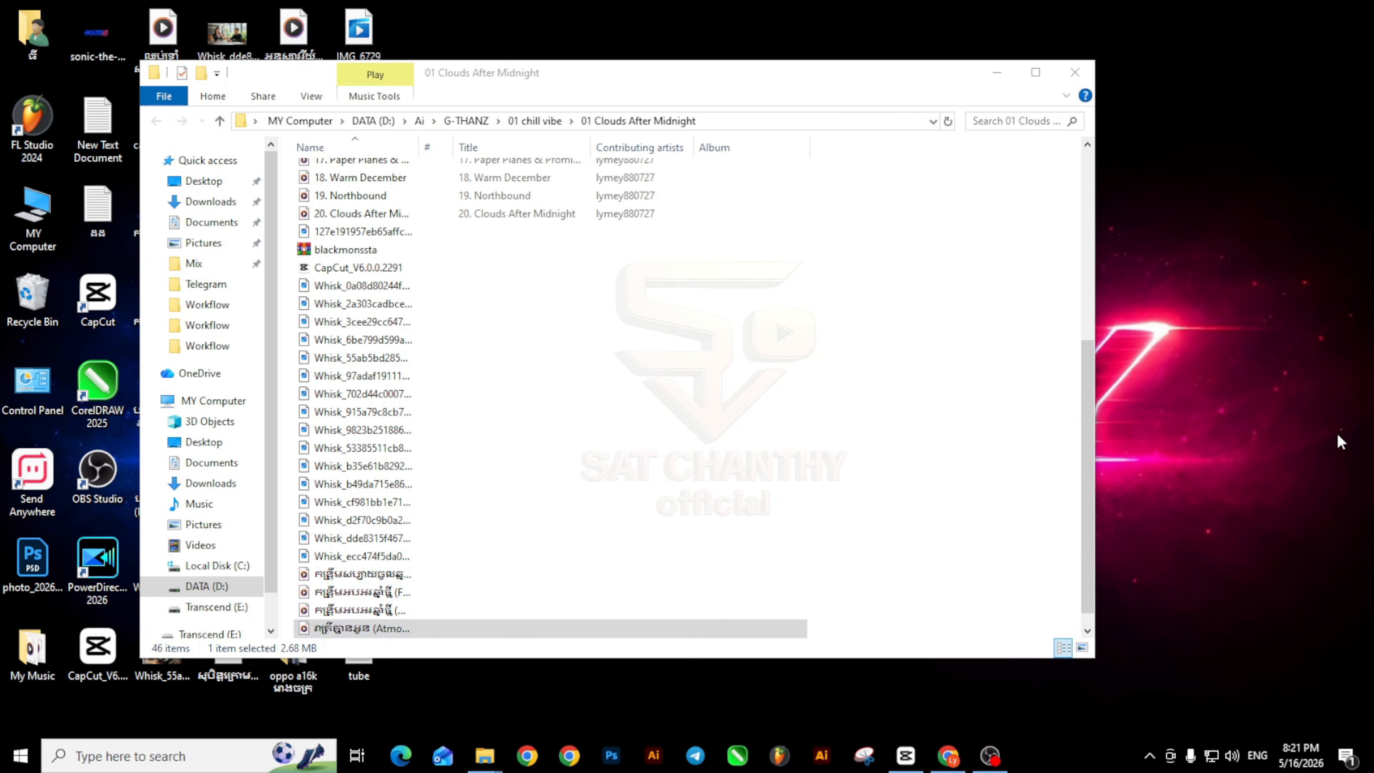
click(986, 70)
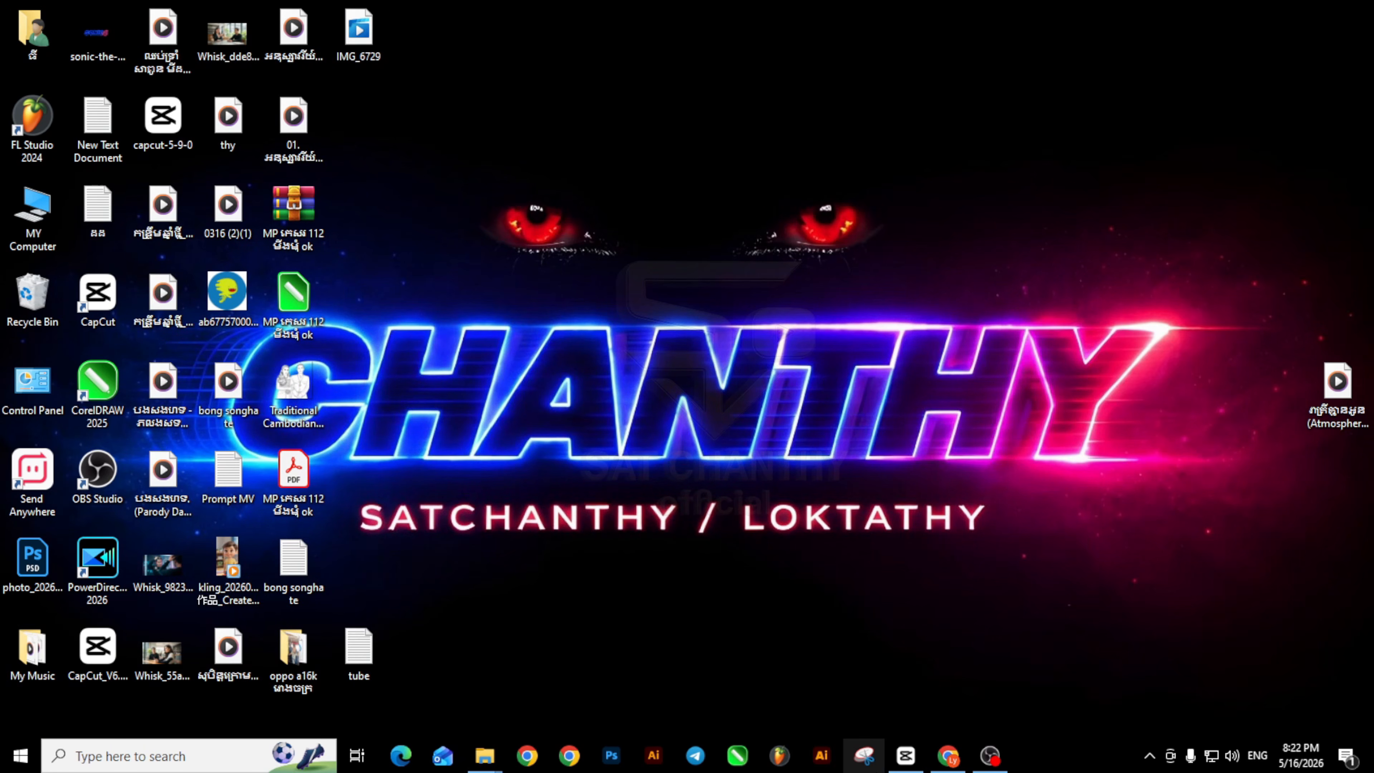
Step: Switch to FL Studio and open the existing project "mix New V1"
click(781, 758)
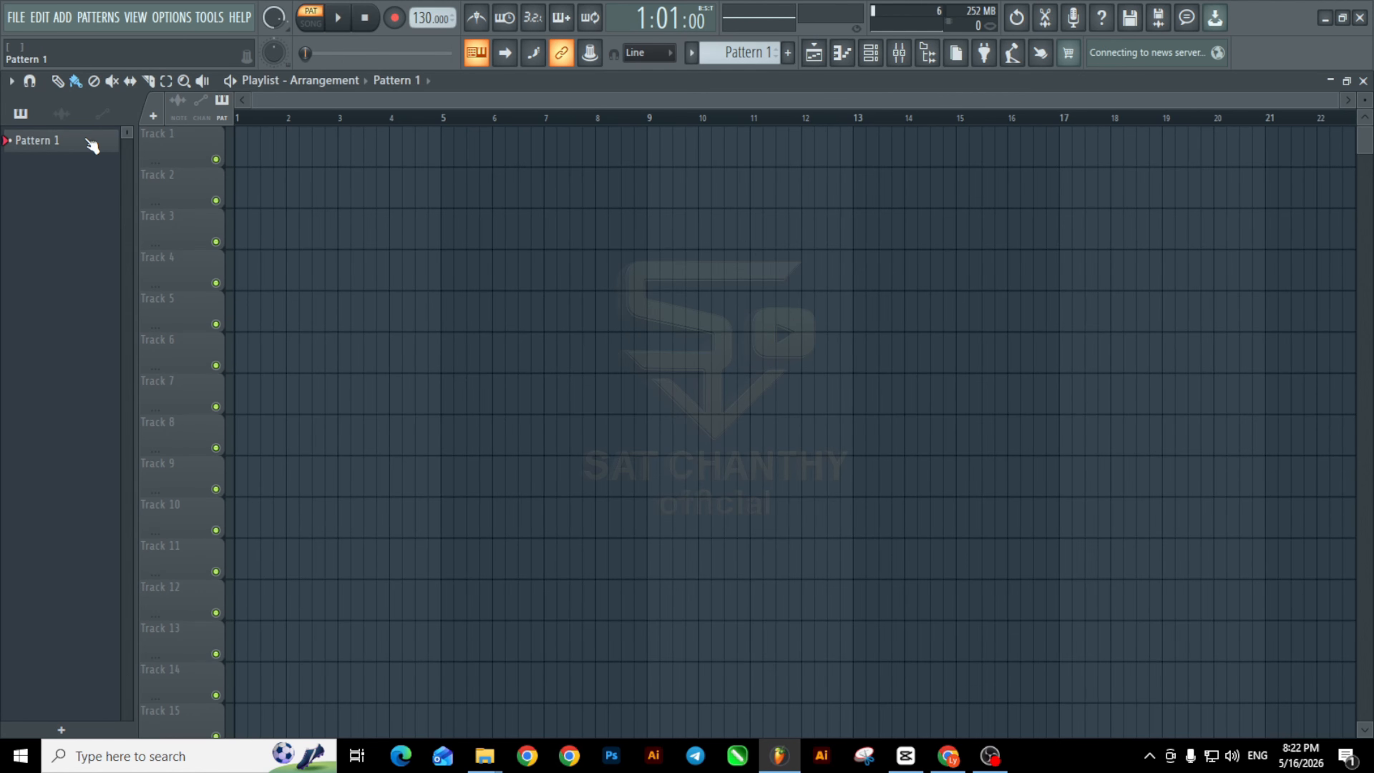
click(16, 16)
click(34, 73)
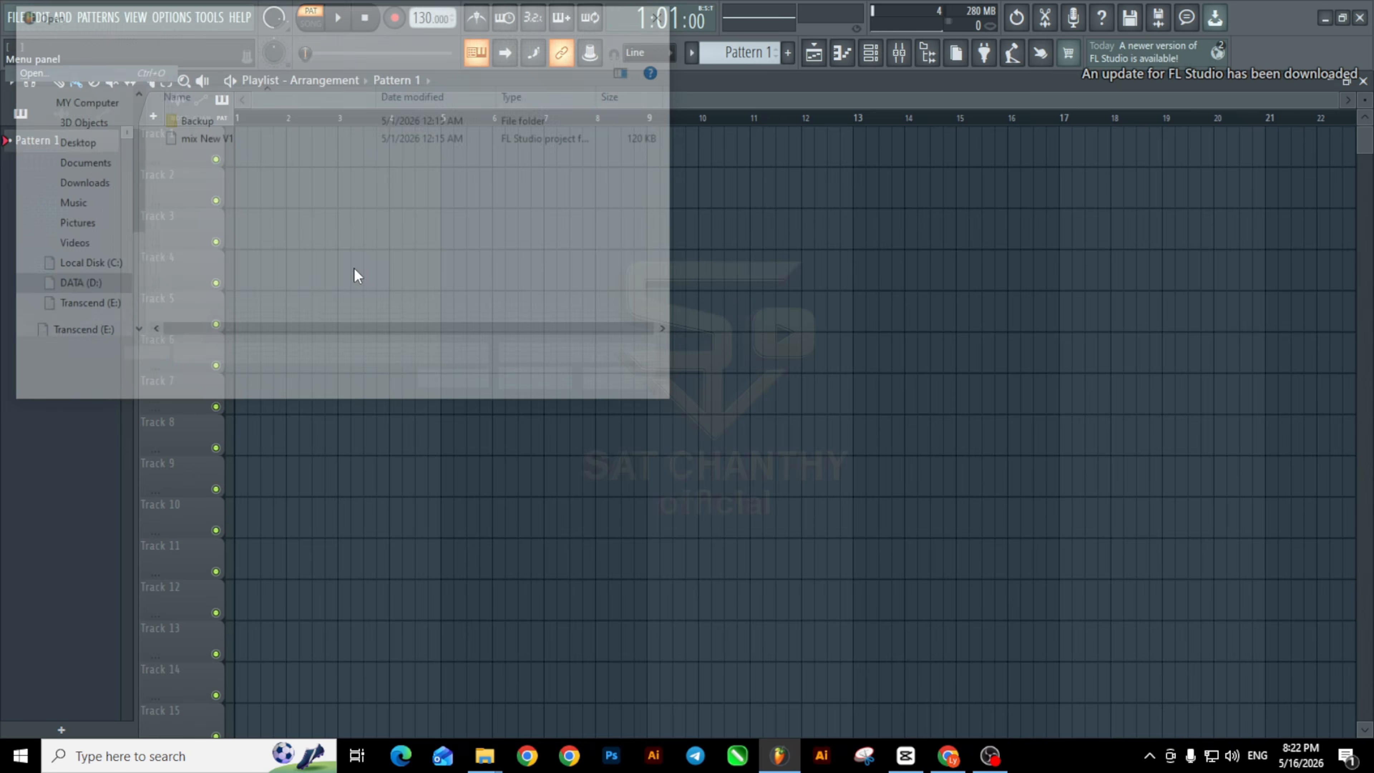
click(223, 142)
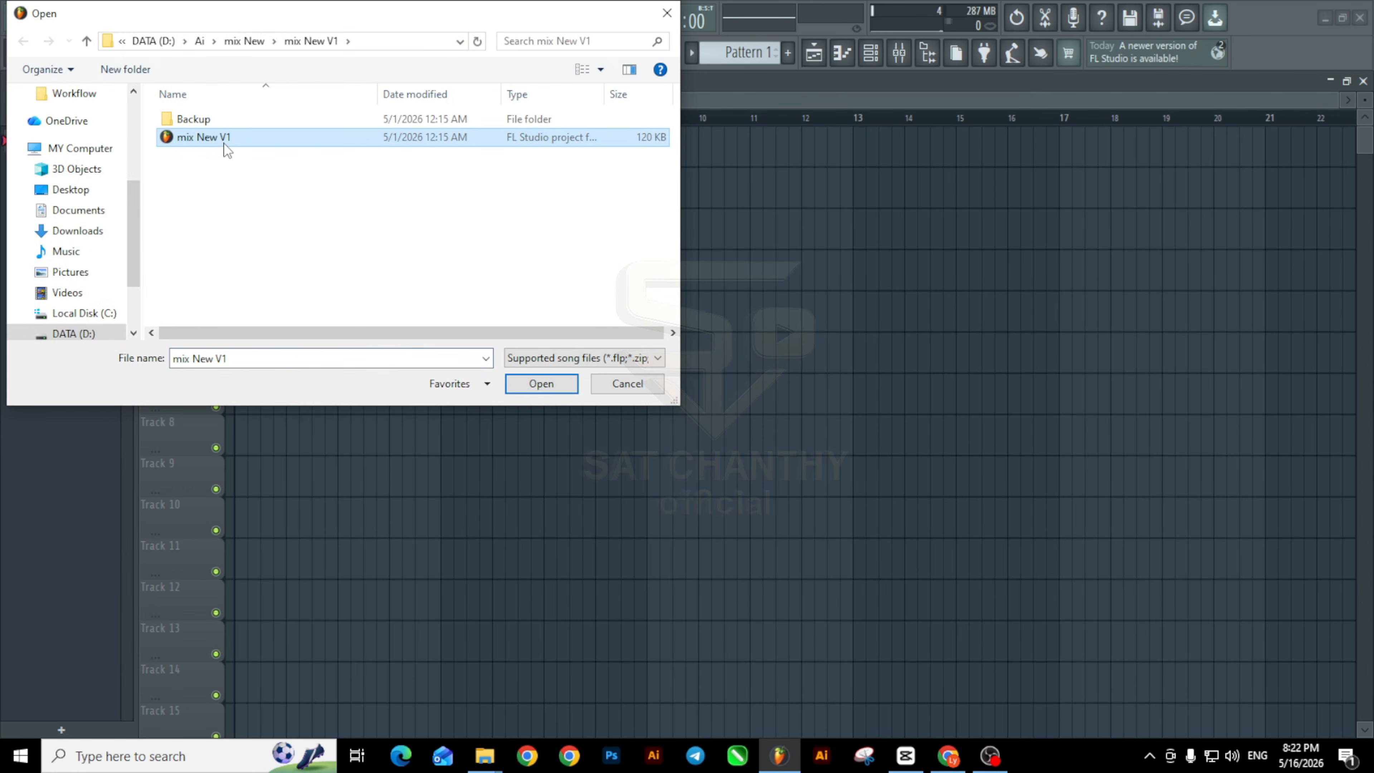
click(542, 383)
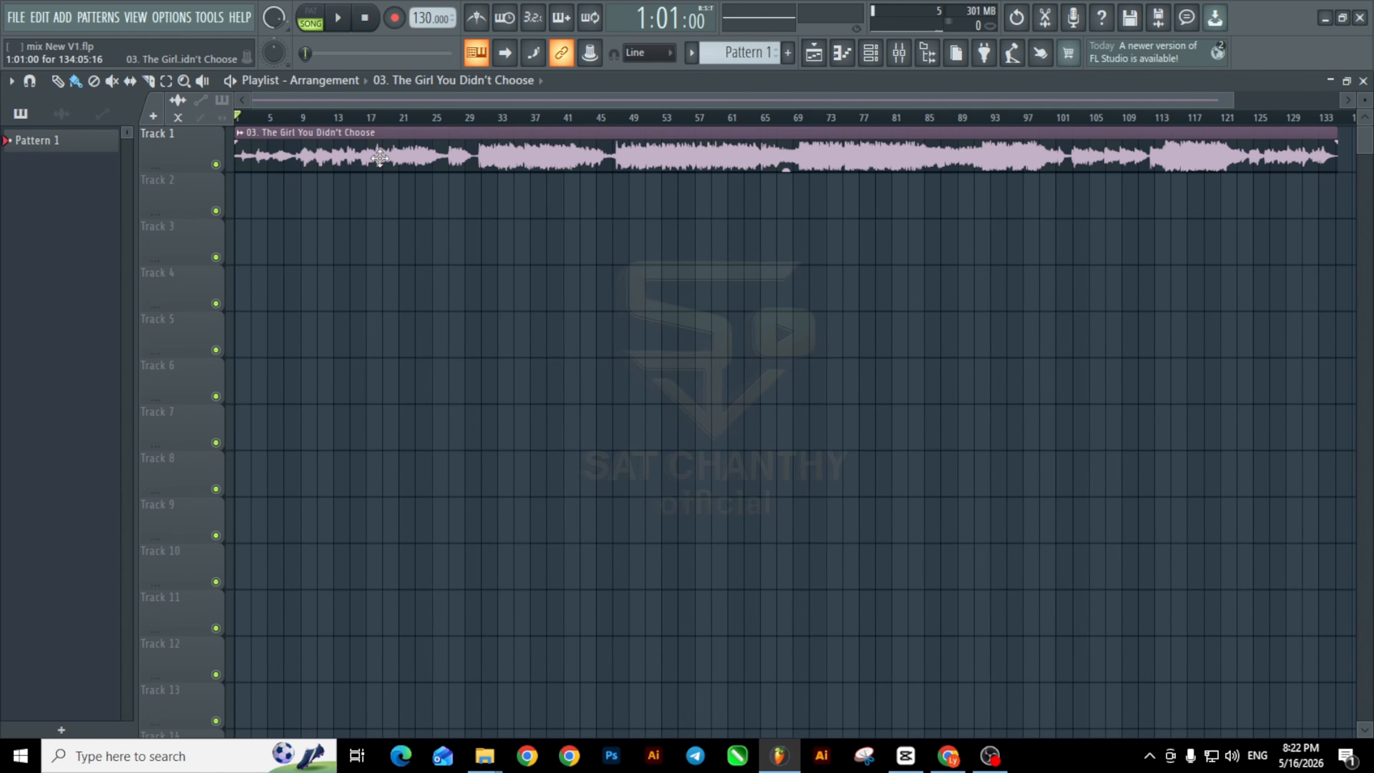
Step: Replace the "03. The Girl You Didn't Choose" clip on Track 1 with the desktop MP3, starting at bar 1
right_click(352, 154)
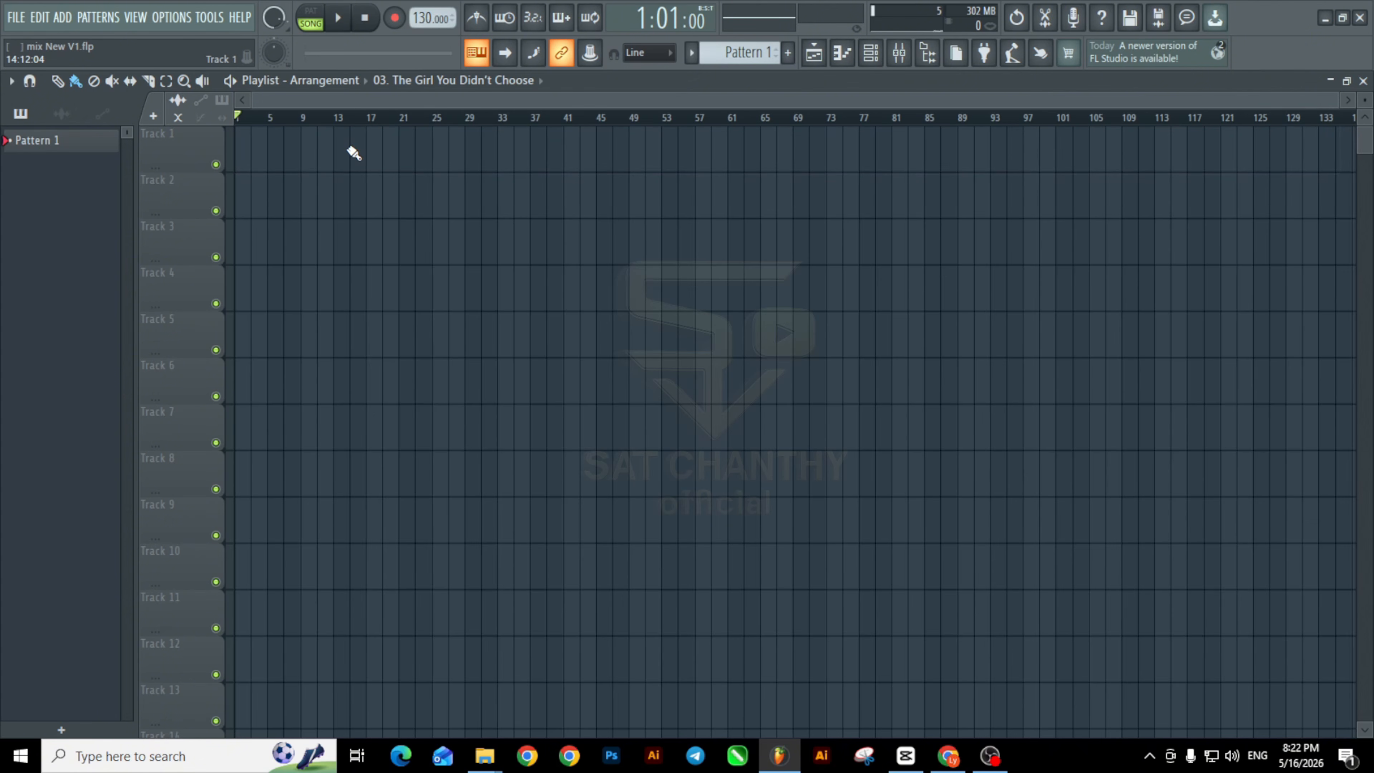
click(1341, 18)
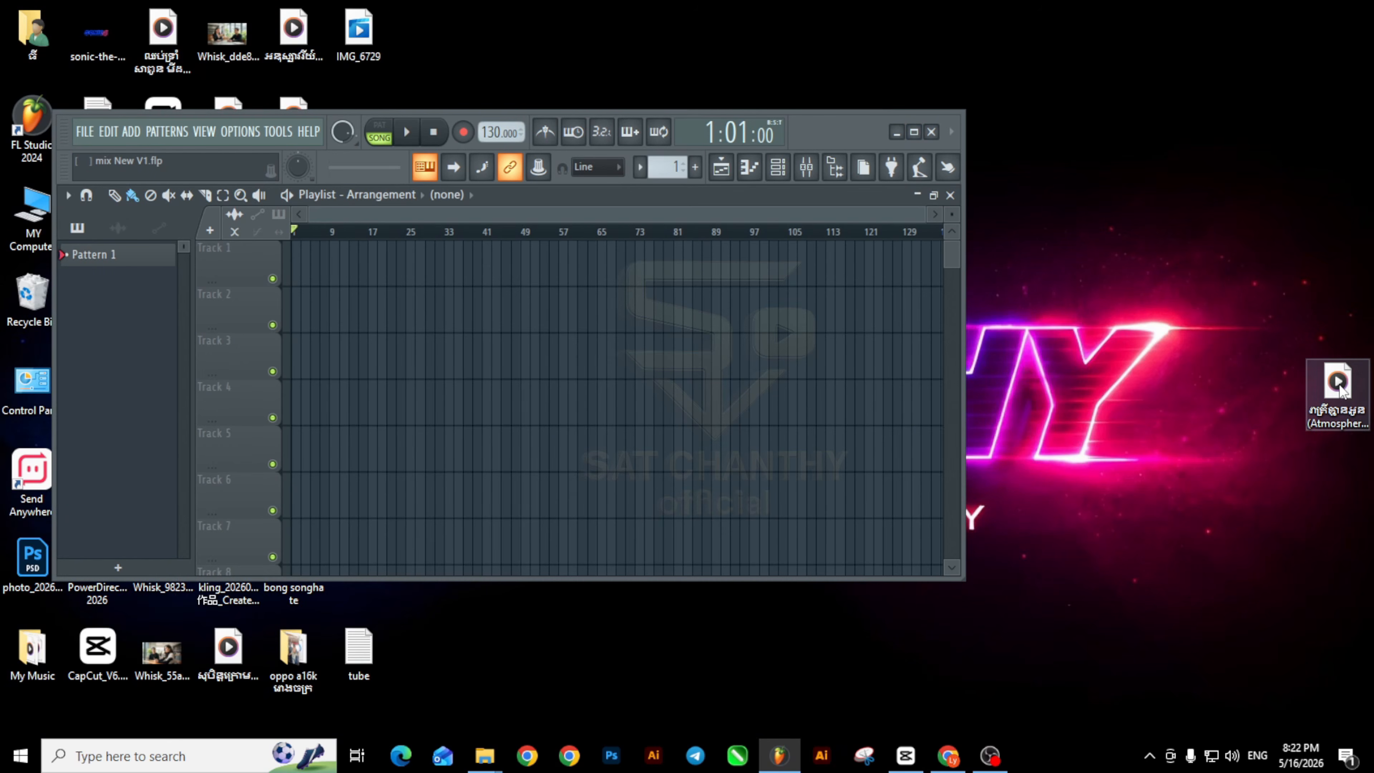
drag(1338, 385, 309, 275)
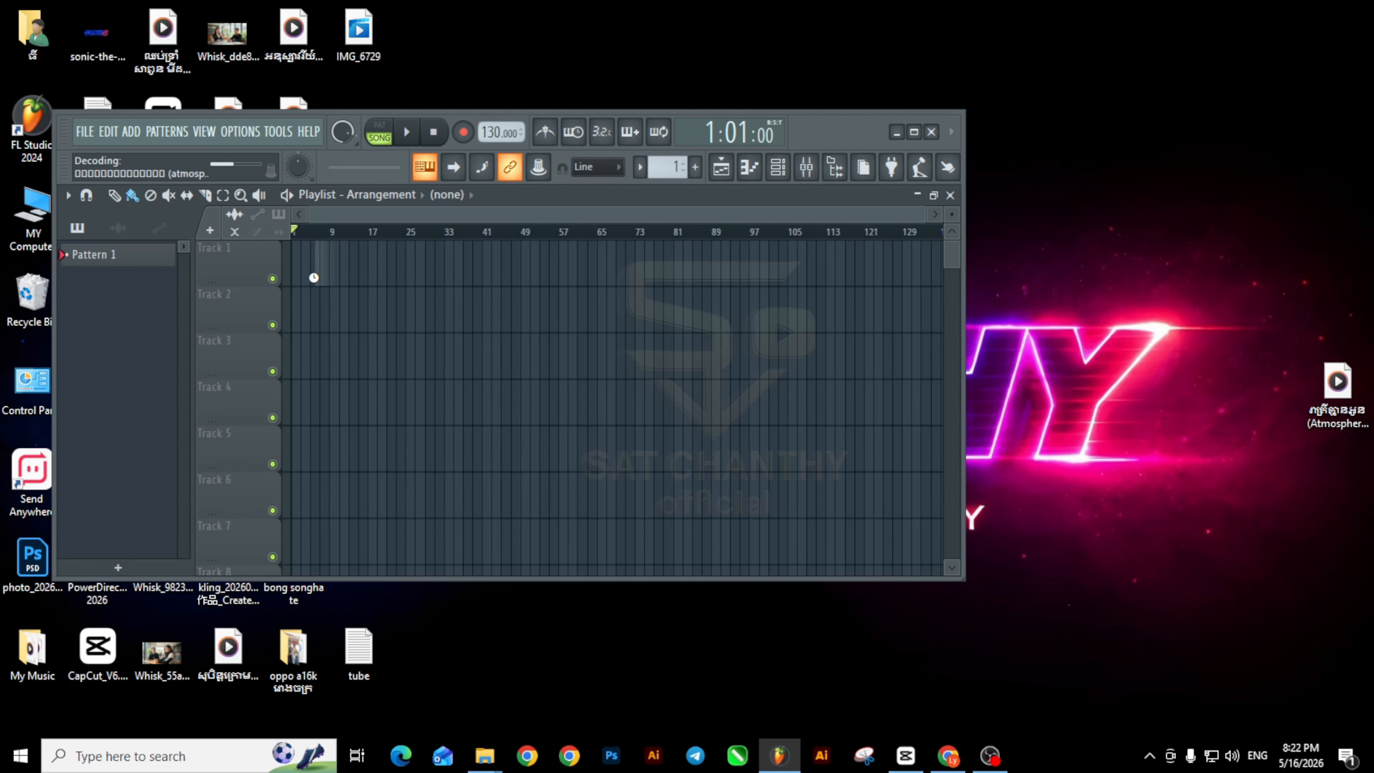
drag(417, 277, 396, 274)
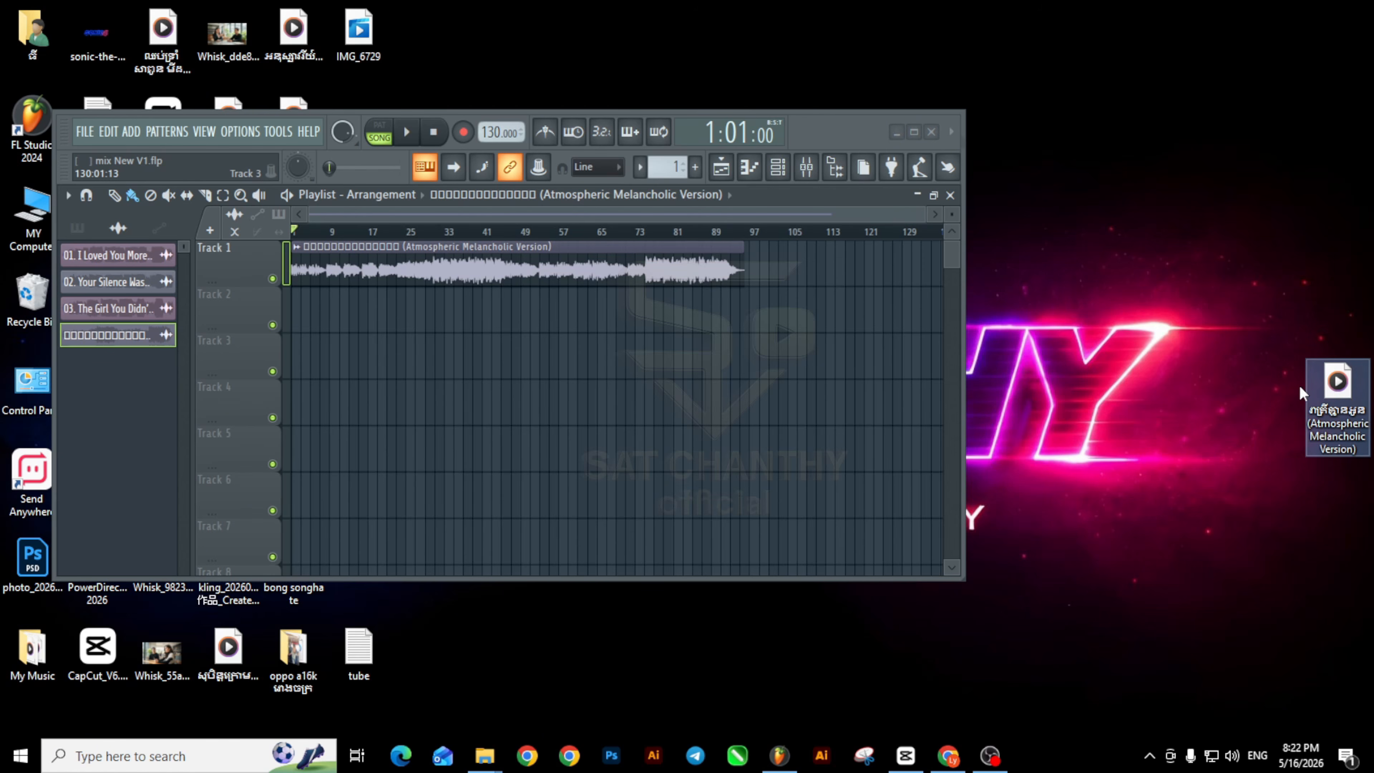
Step: Play the original desktop MP3 in Media Player, with its window placed beside FL Studio, to hear the unprocessed sound
right_click(1343, 398)
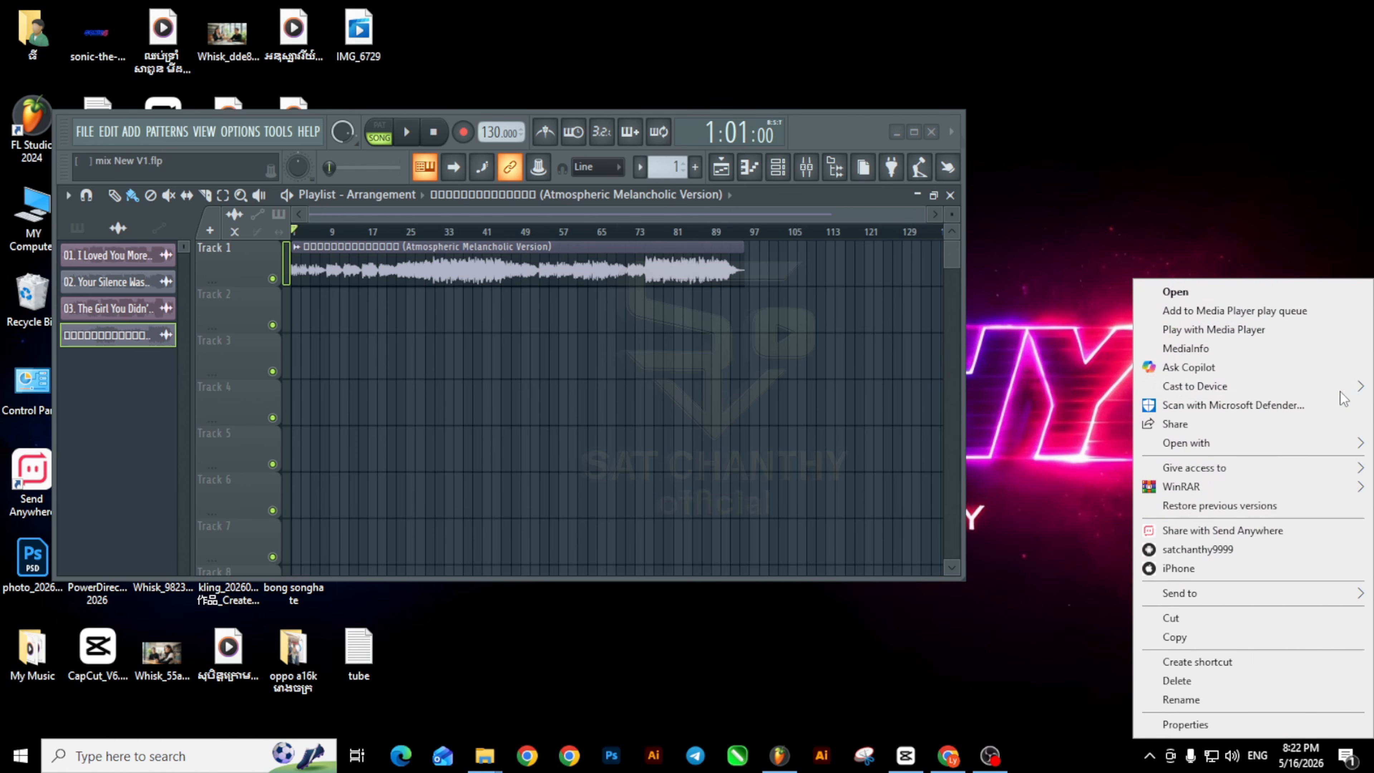
click(1188, 294)
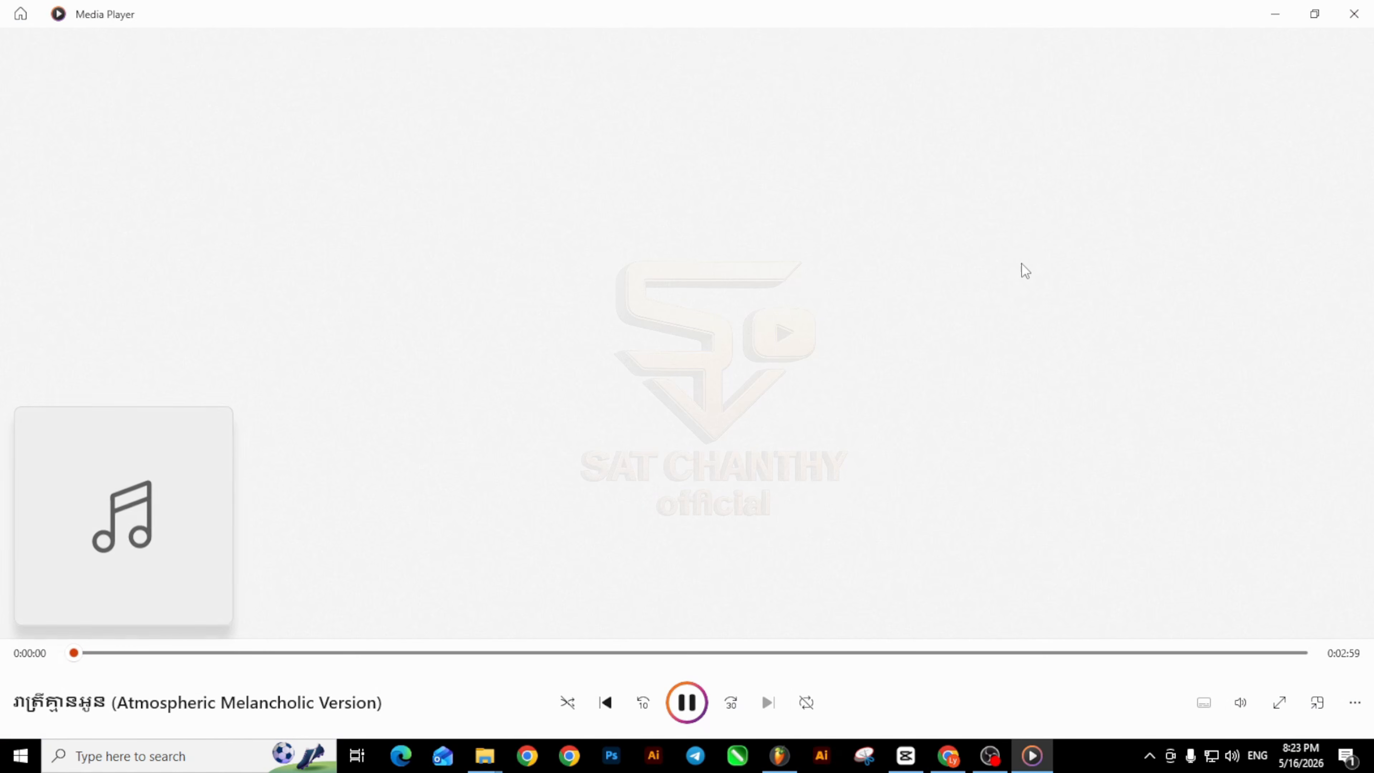
click(1315, 14)
drag(782, 414, 1161, 172)
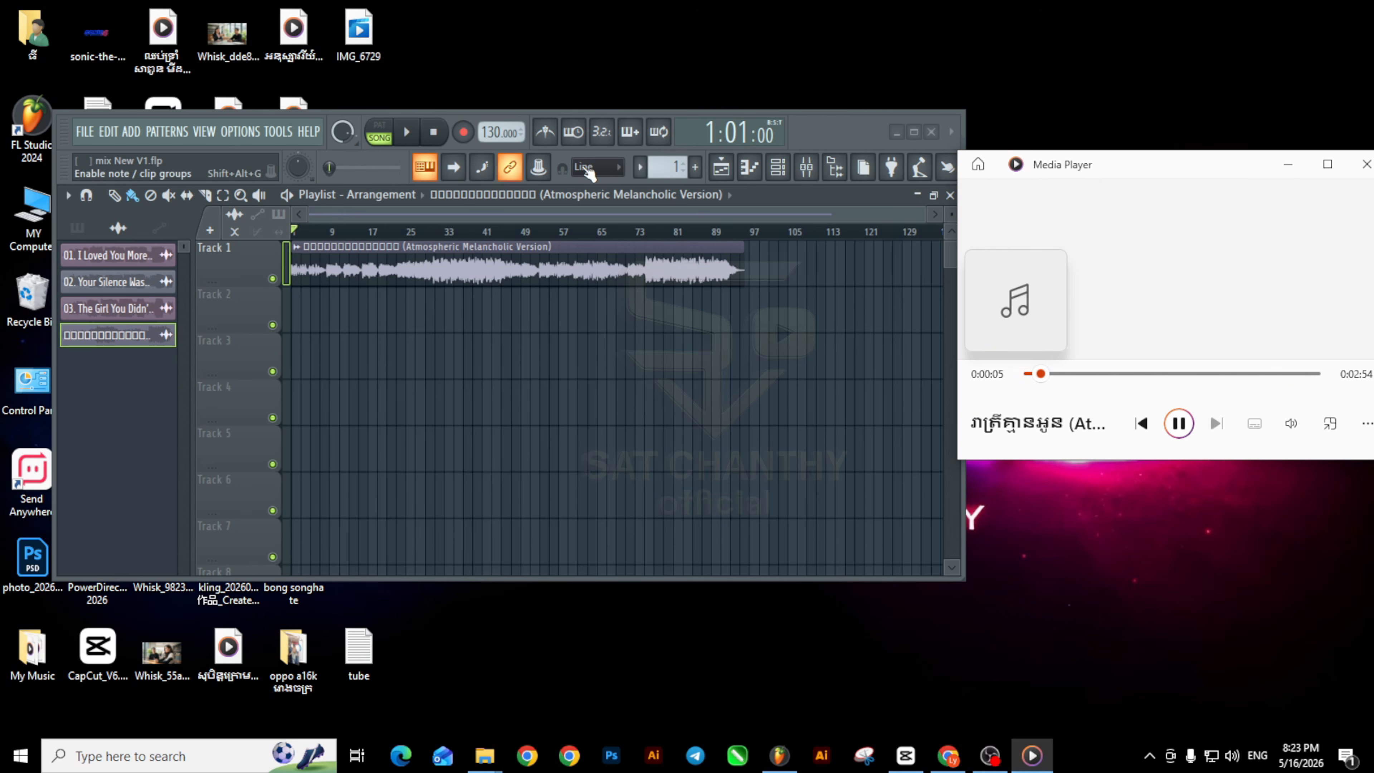
drag(838, 127, 801, 94)
drag(1120, 160, 1097, 120)
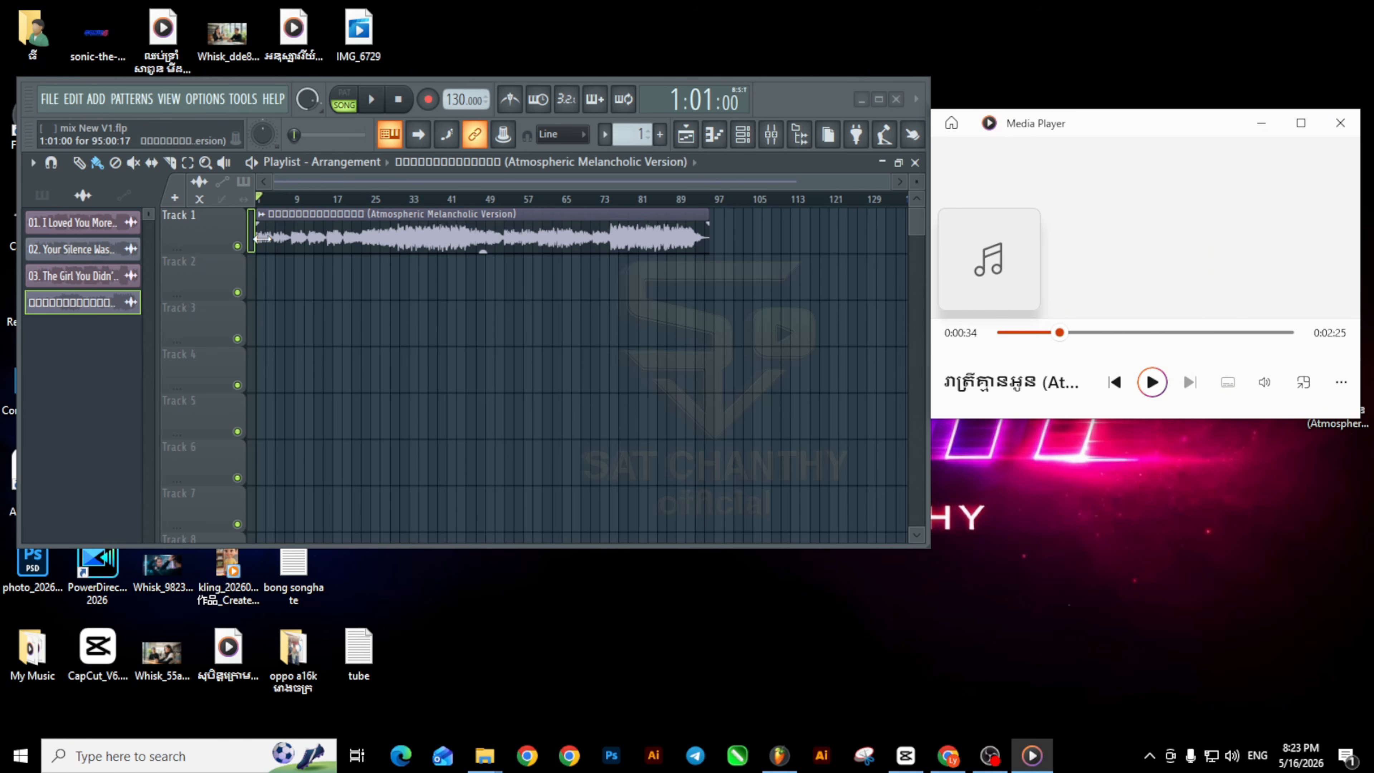
Step: Listen to the song through the FL Studio project, check the Master effects in the mixer, and pause playback in the maximized playlist
click(372, 101)
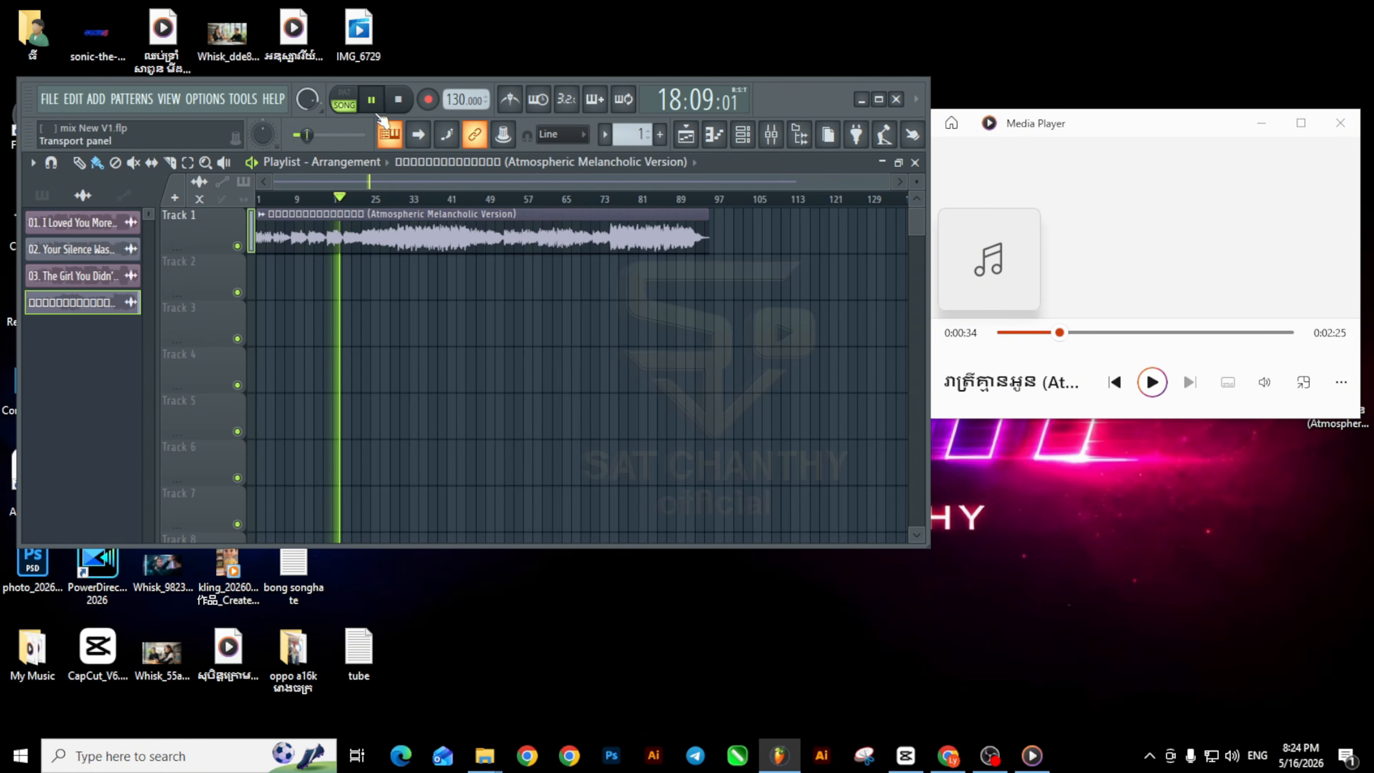
click(373, 103)
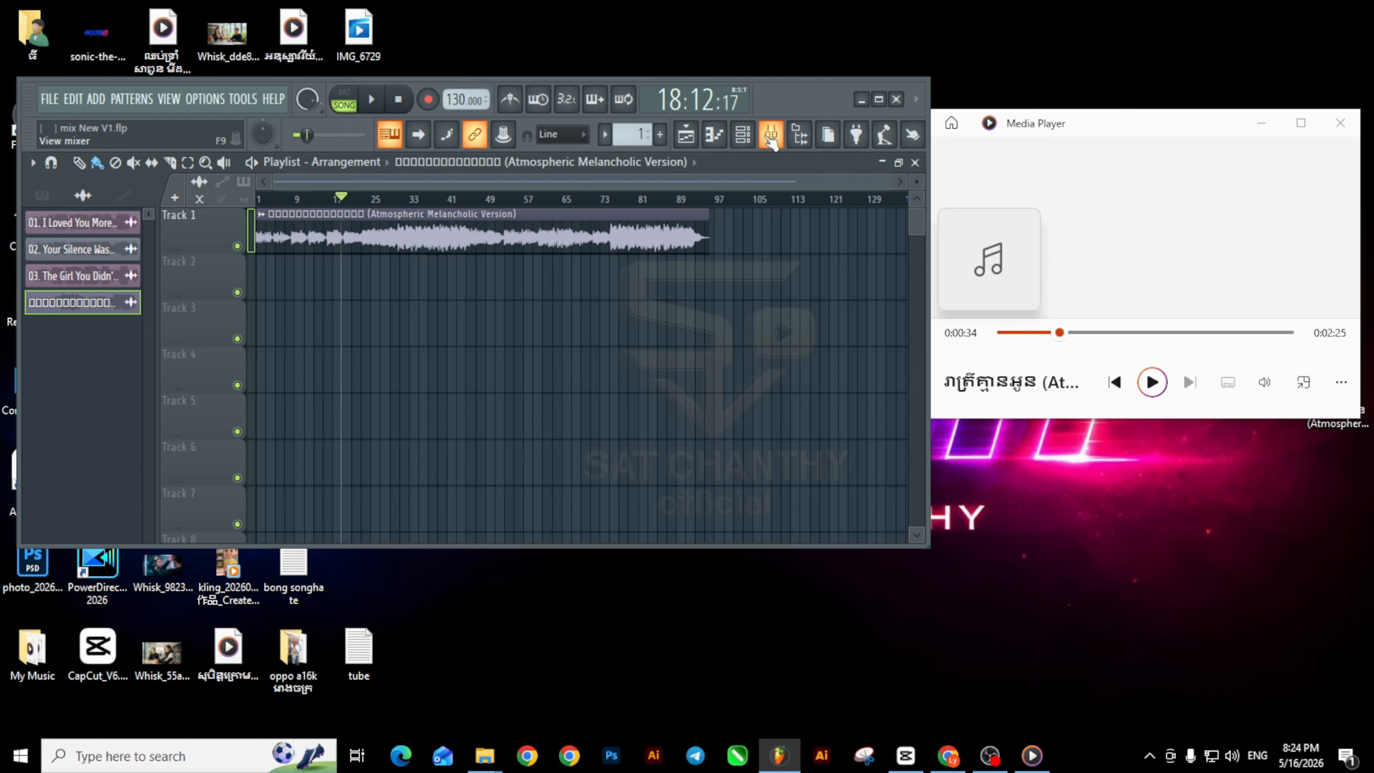
click(771, 136)
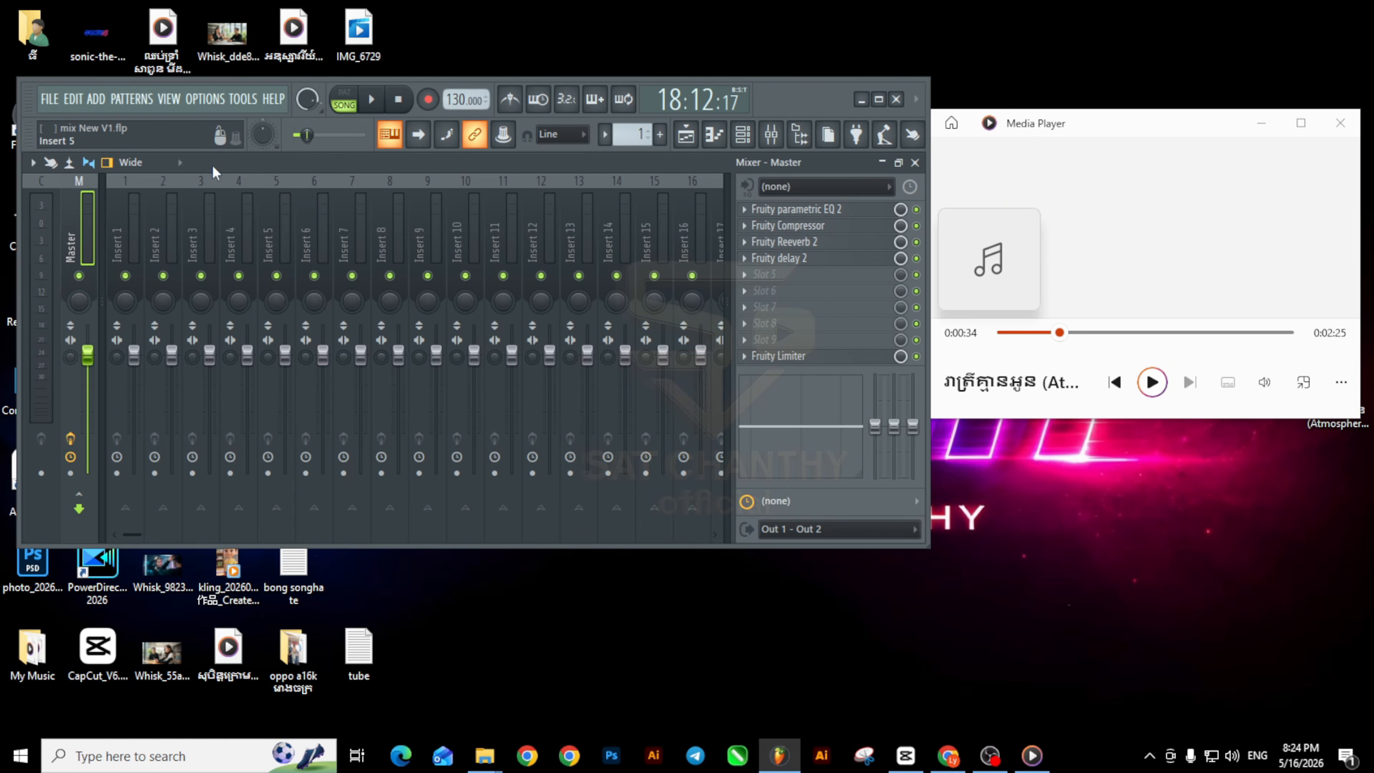
click(372, 102)
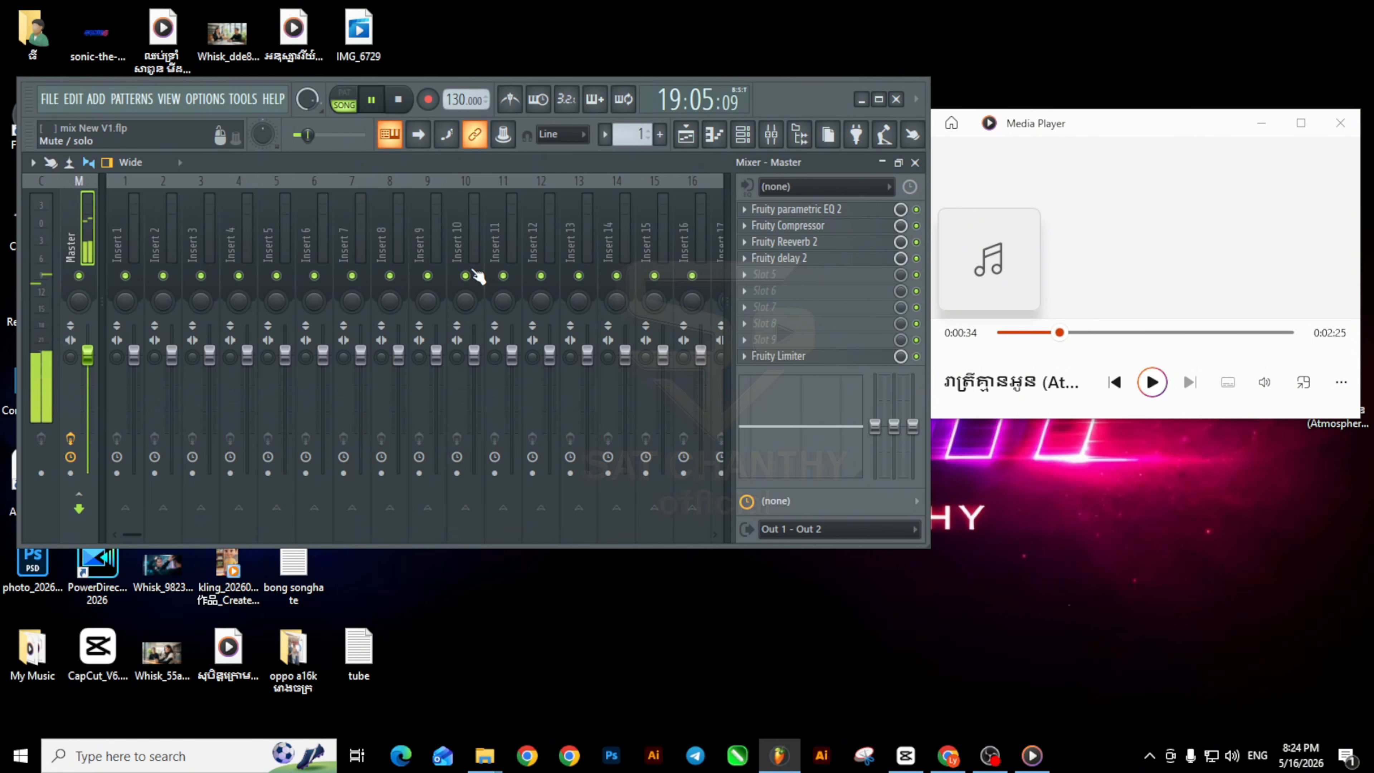
click(916, 162)
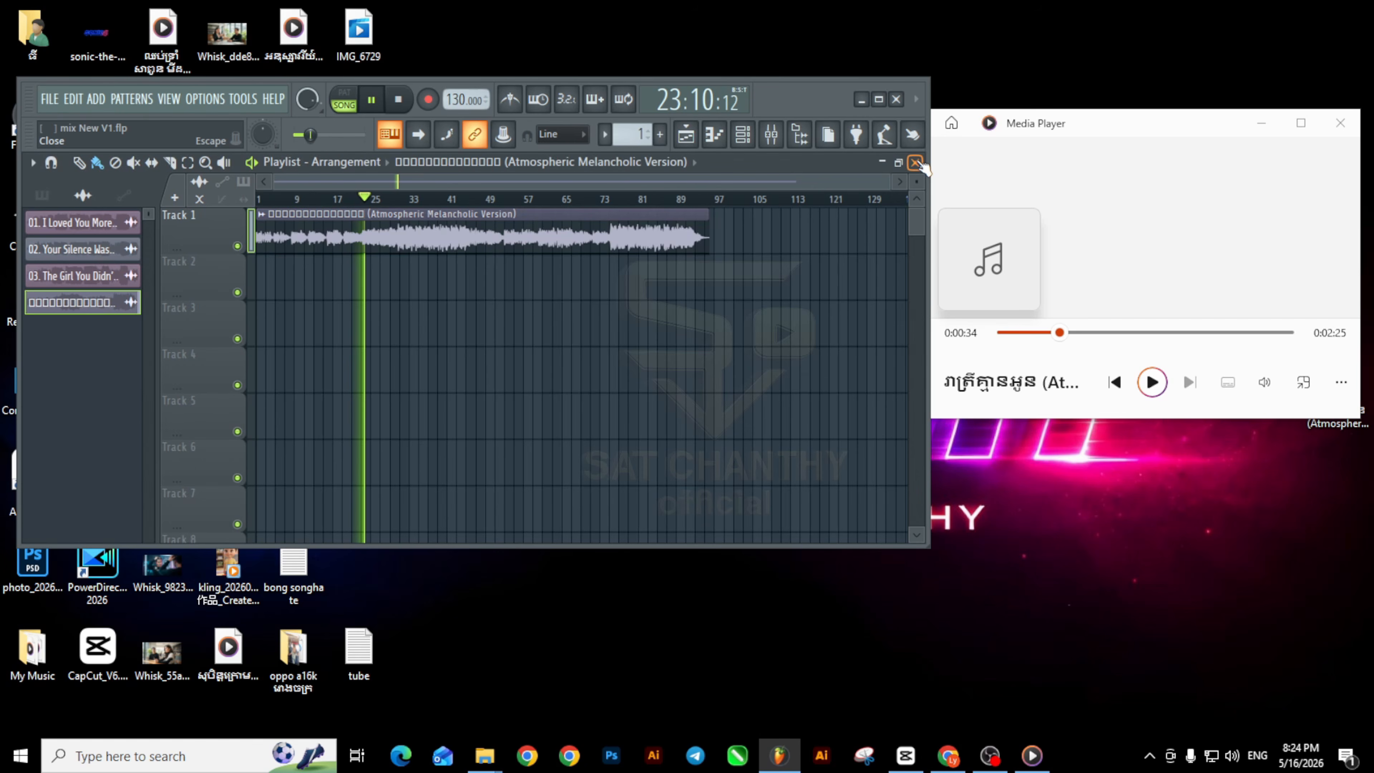
click(878, 99)
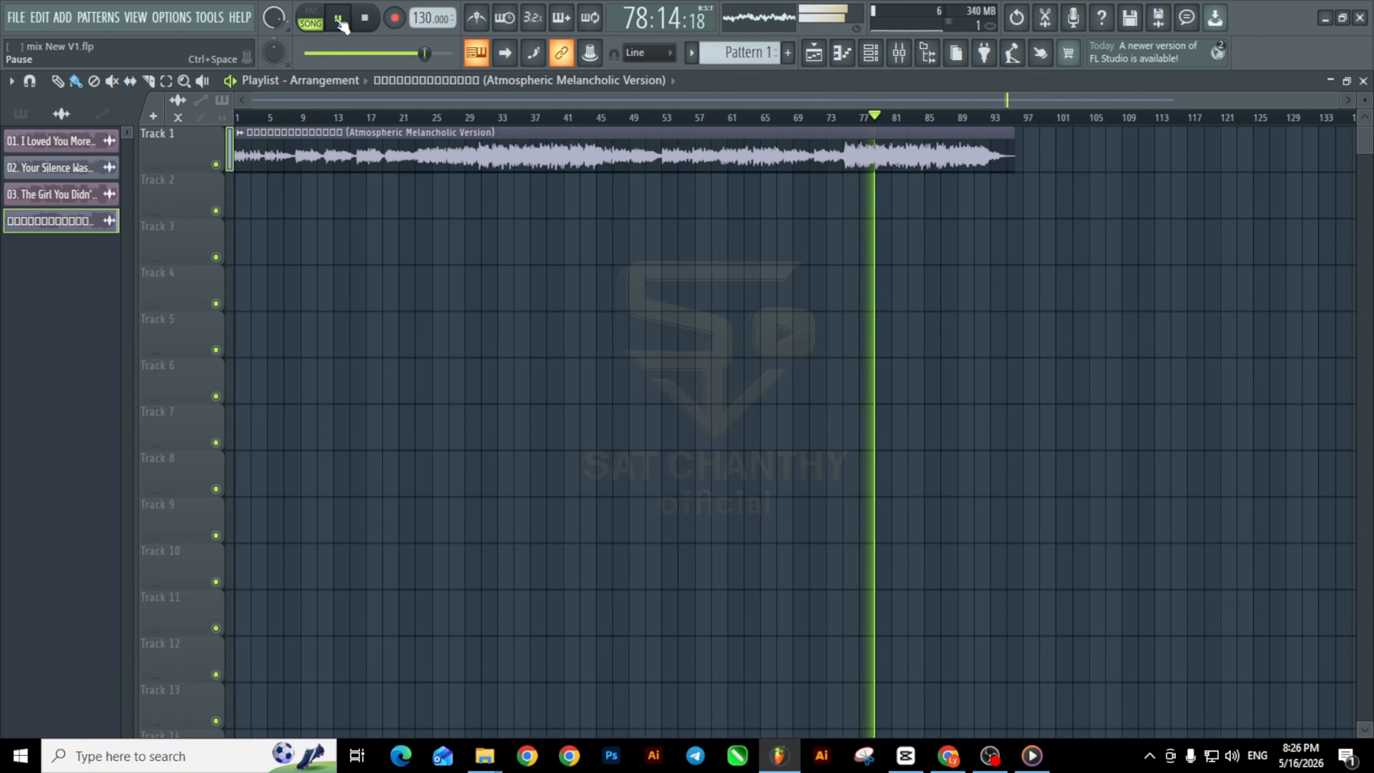
click(340, 20)
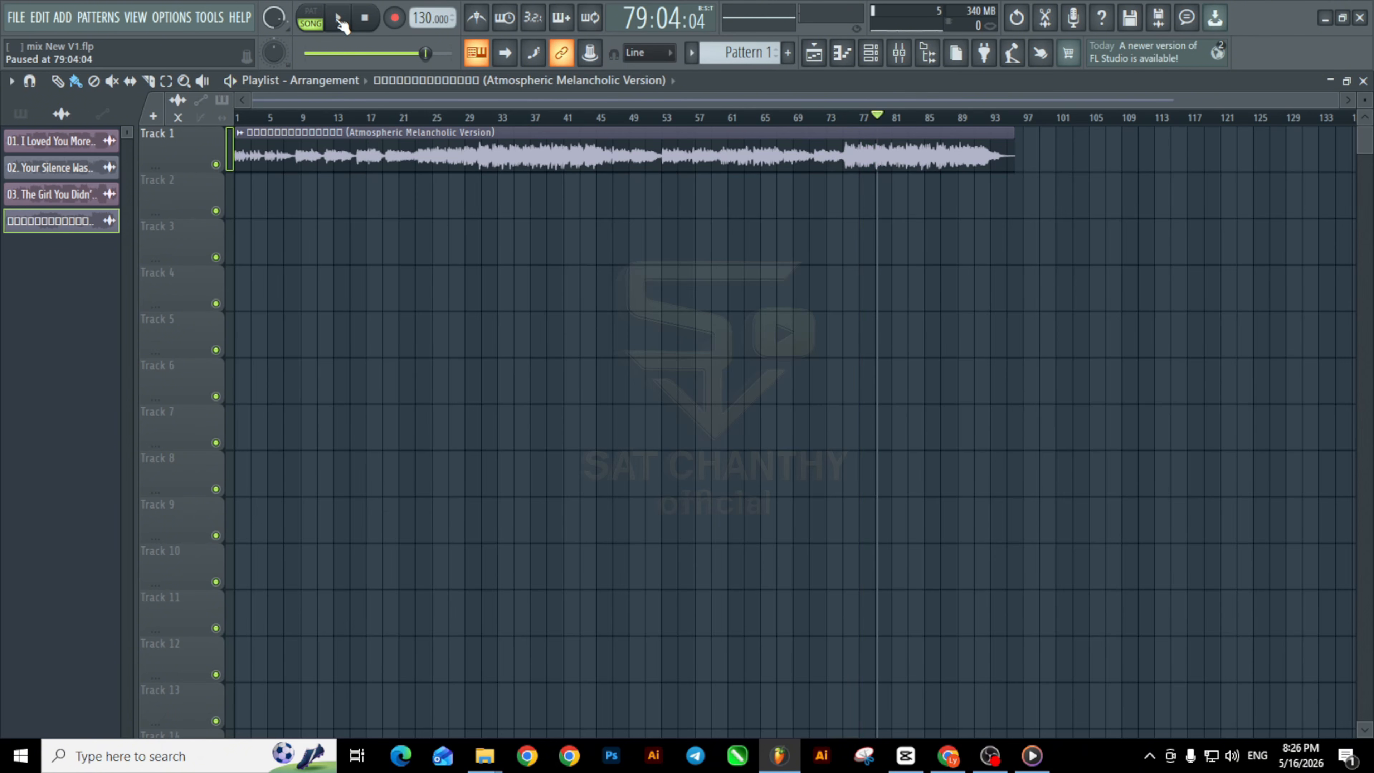